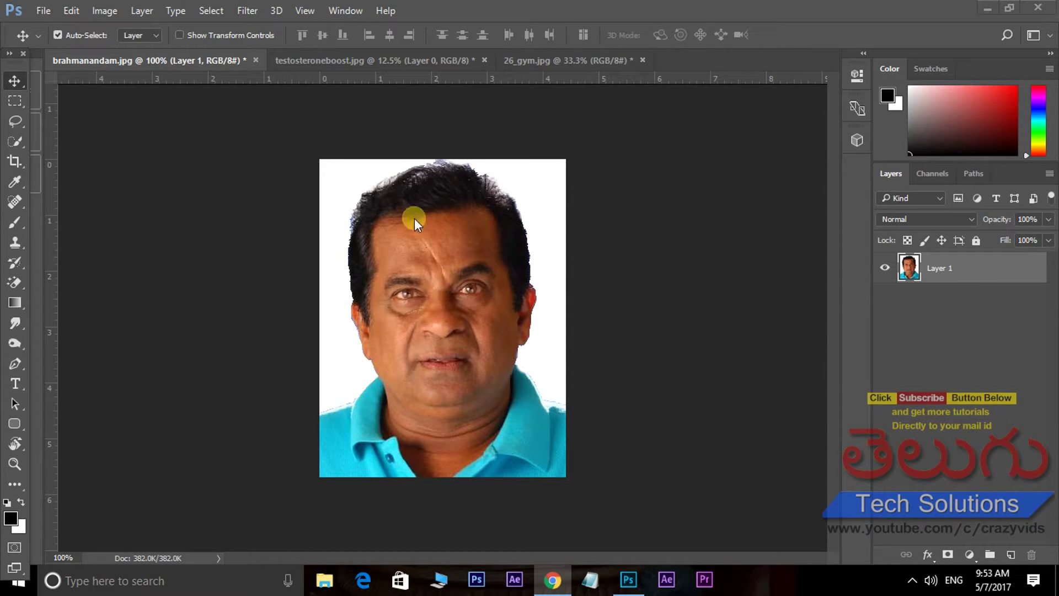
# Carry the face layer over to testosteroneboost.jpg, then bring up the YouTube browser window.
pyautogui.moveTo(415, 217); pyautogui.dragTo(448, 218)
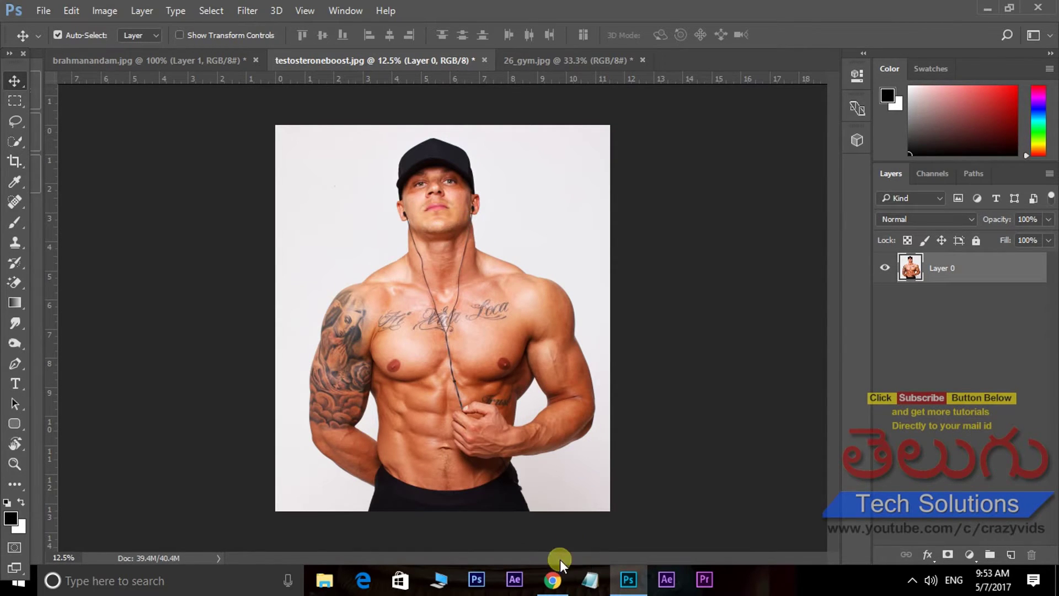
pyautogui.click(552, 580)
pyautogui.moveTo(575, 352)
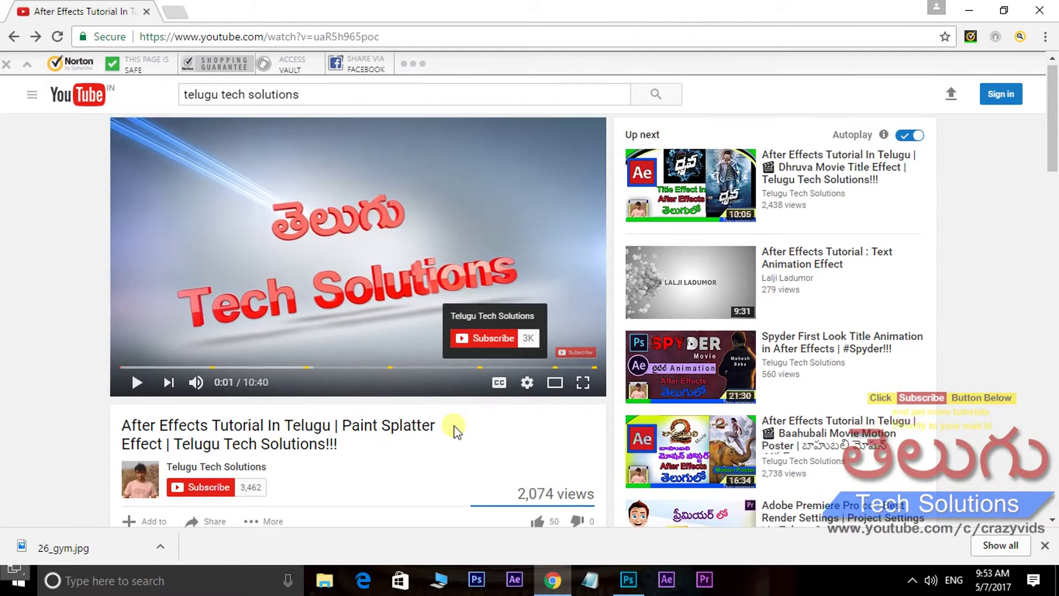
# Browse the Telugu Tech Solutions channel's videos and playlists, then return to testosteroneboost.jpg in Photoshop.
pyautogui.scroll(-1, 457, 428)
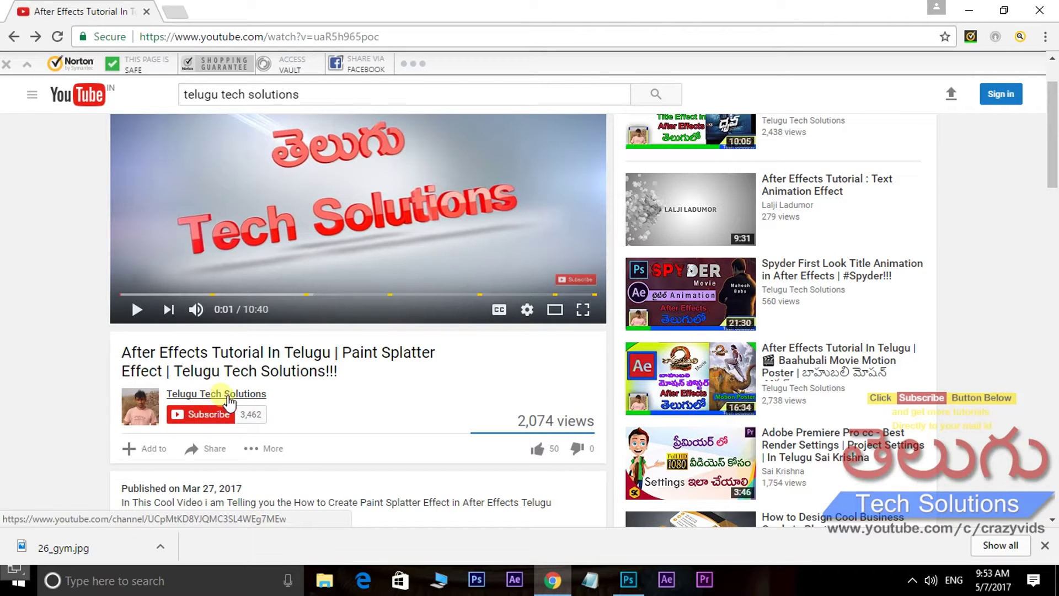
pyautogui.click(226, 394)
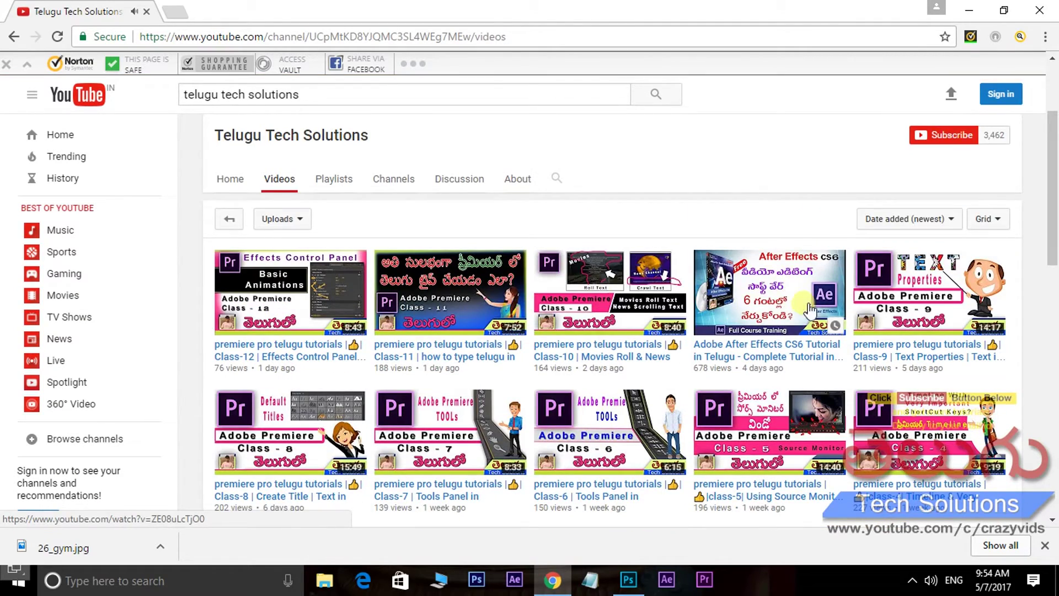
pyautogui.scroll(-5, 817, 300)
pyautogui.scroll(-5, 817, 300)
pyautogui.scroll(-3, 817, 299)
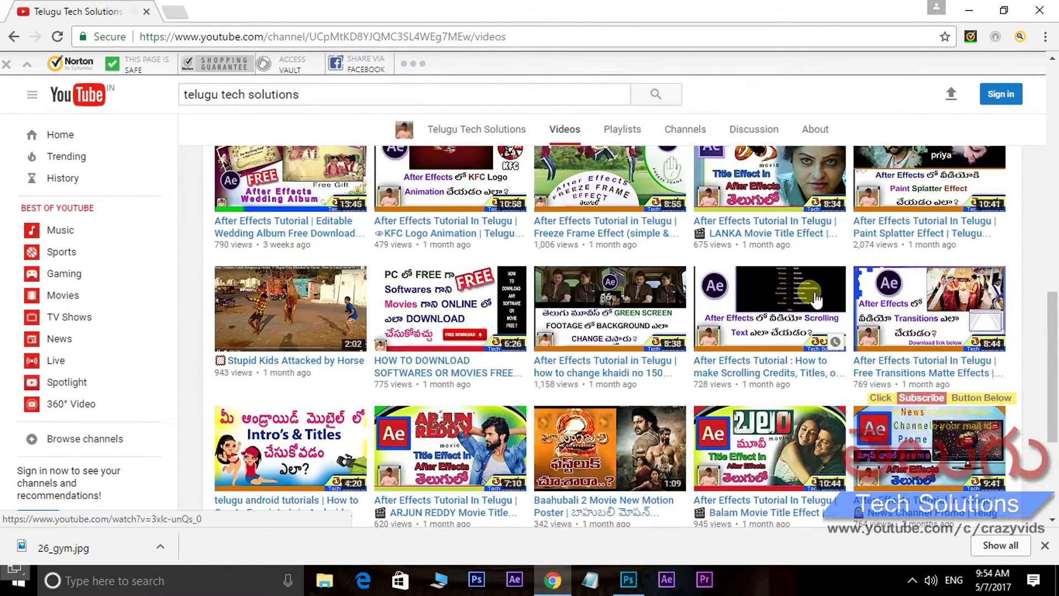
pyautogui.scroll(12, 816, 299)
pyautogui.scroll(4, 773, 295)
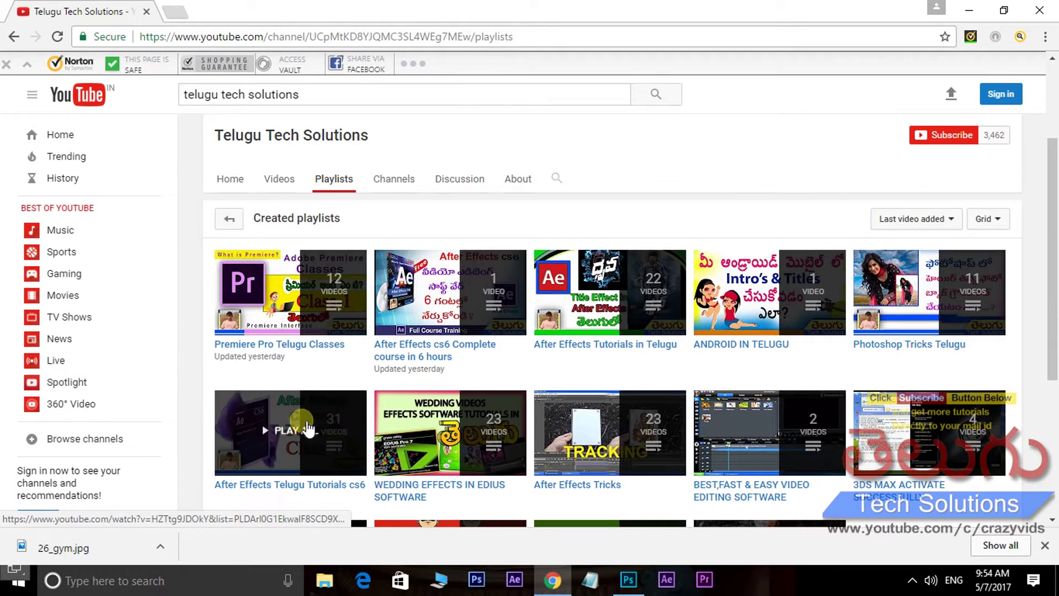
pyautogui.scroll(-3, 309, 441)
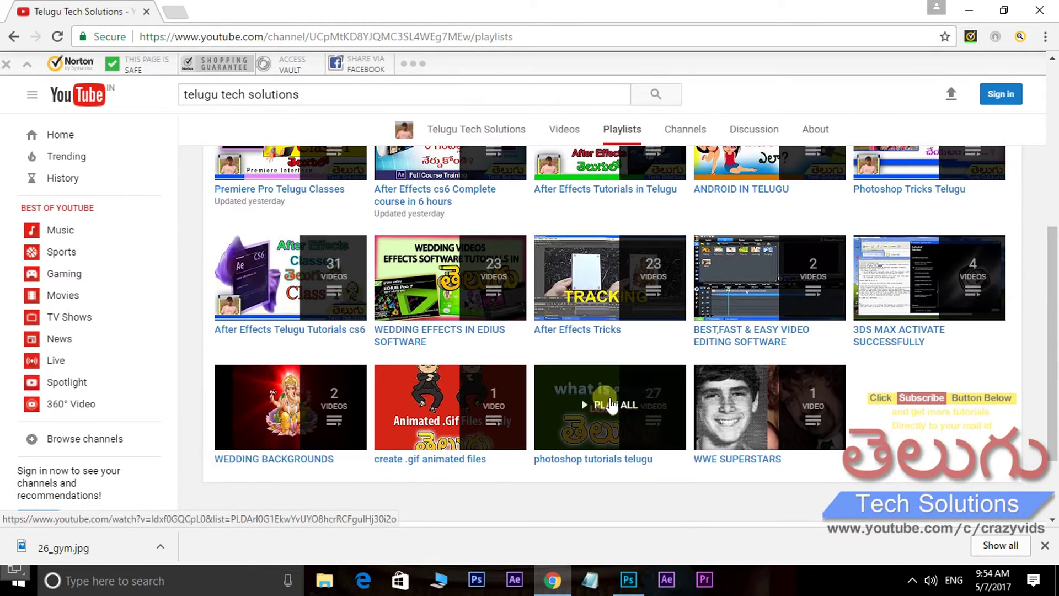
pyautogui.moveTo(449, 277)
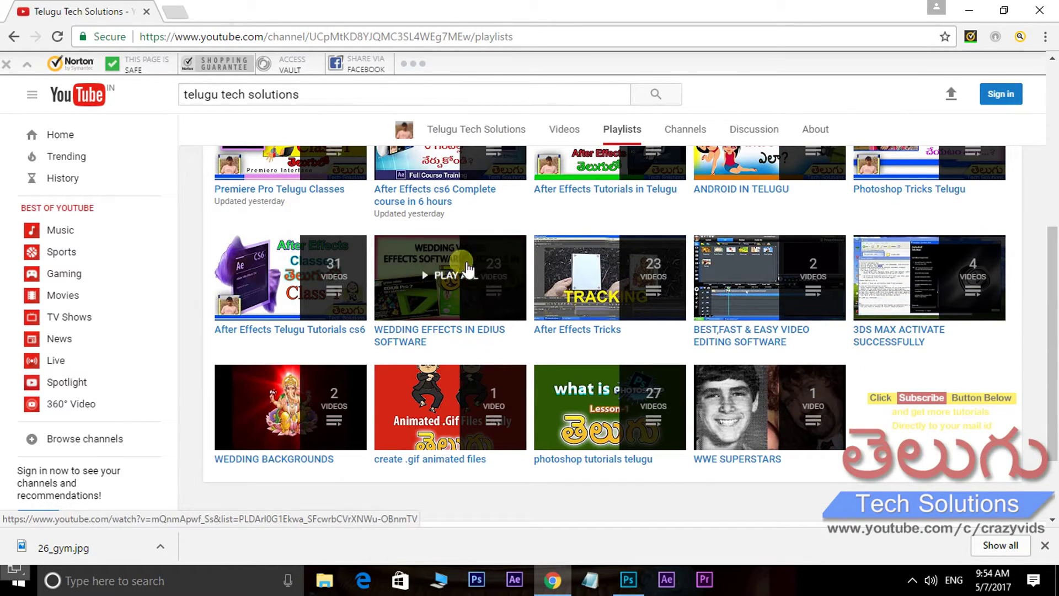
pyautogui.scroll(2, 447, 281)
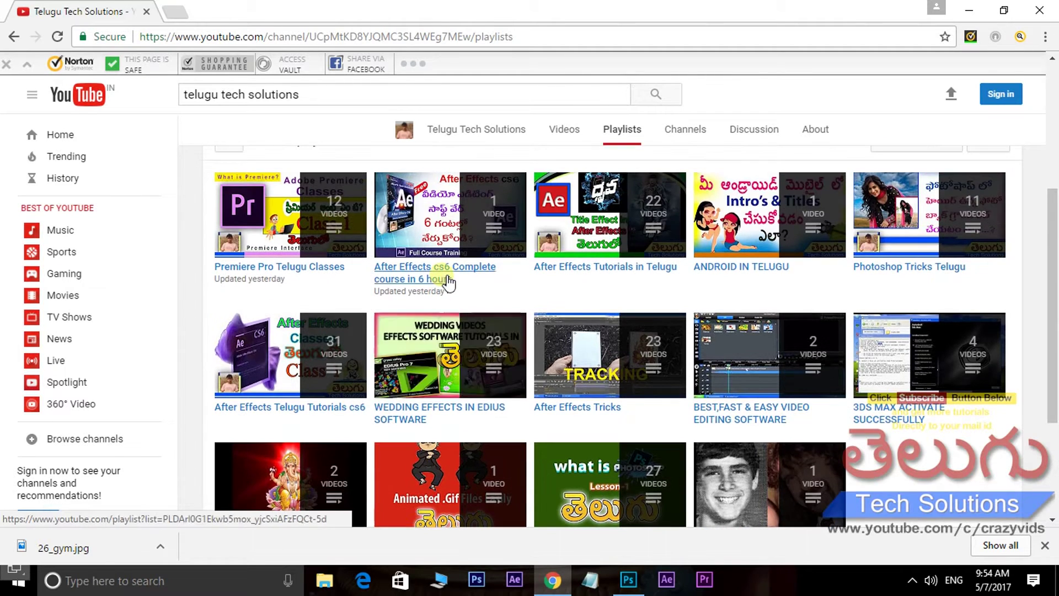
pyautogui.scroll(4, 579, 325)
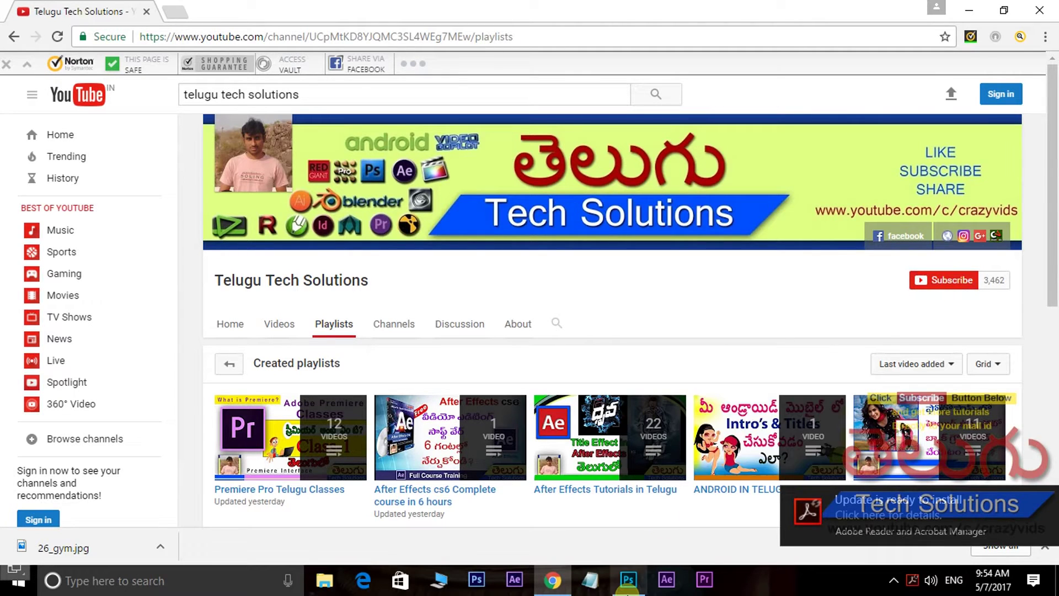
pyautogui.click(639, 588)
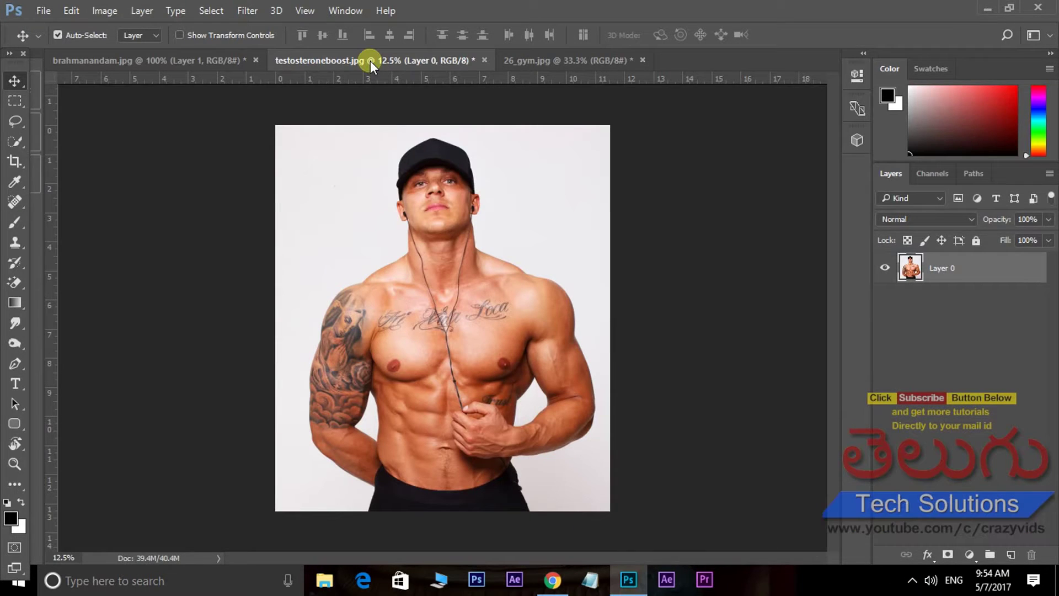
# Make brahmanandam.jpg the active document and choose the Magic Eraser Tool.
pyautogui.click(230, 63)
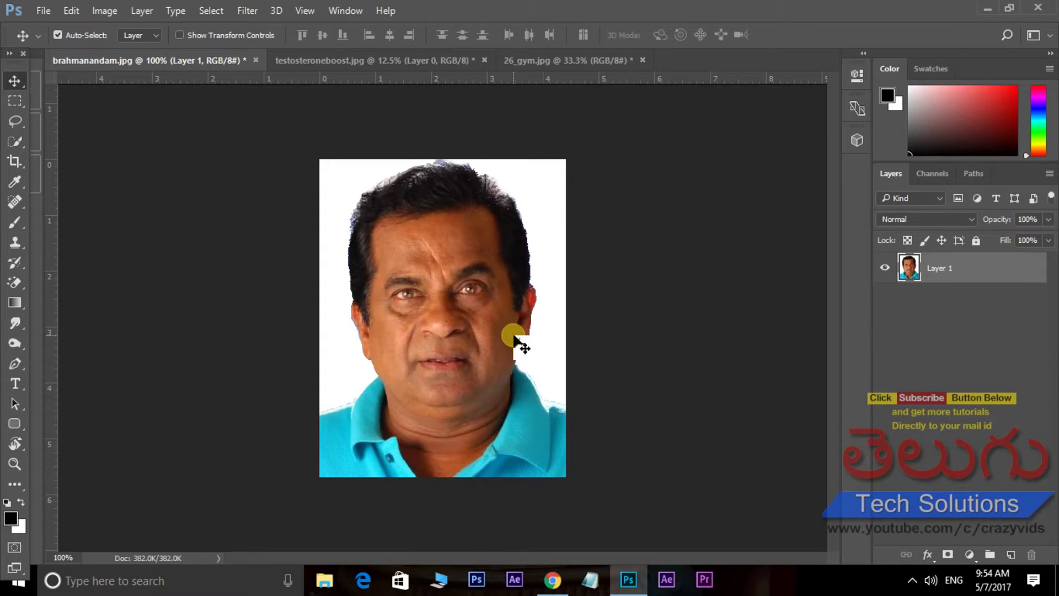
pyautogui.moveTo(516, 333)
pyautogui.mouseDown()
pyautogui.moveTo(355, 141)
pyautogui.moveTo(353, 102)
pyautogui.moveTo(456, 125)
pyautogui.moveTo(528, 172)
pyautogui.moveTo(559, 249)
pyautogui.moveTo(545, 196)
pyautogui.mouseUp()
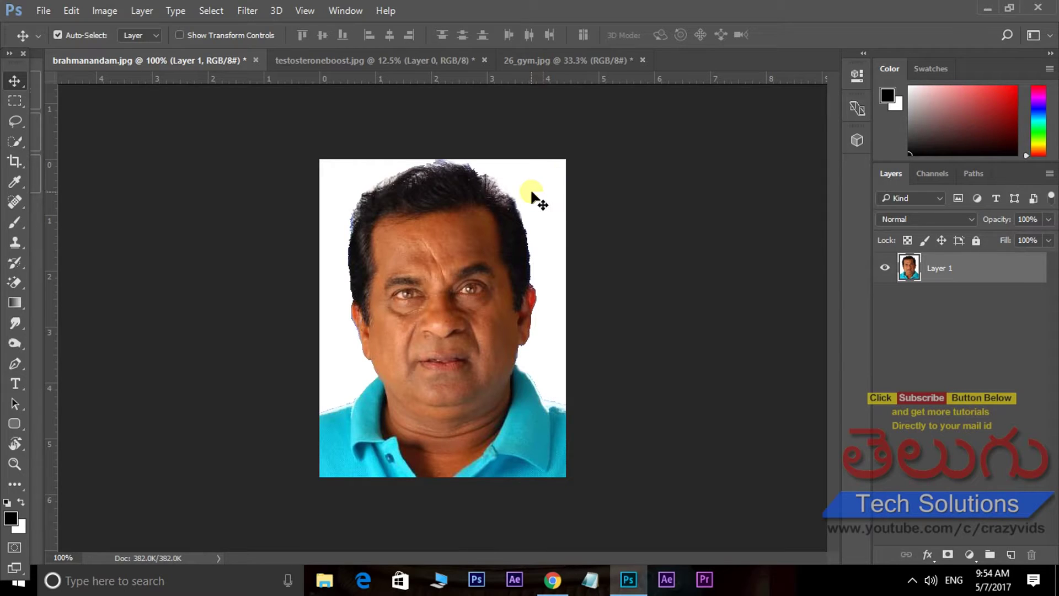
pyautogui.moveTo(15, 283); pyautogui.dragTo(107, 313)
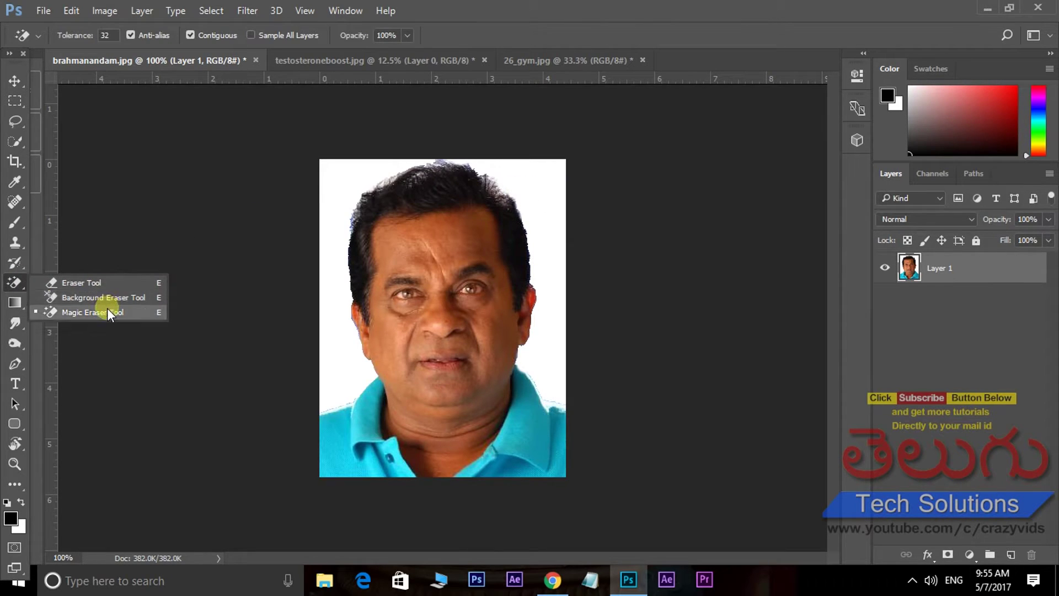
# Erase the white background at the top-left and right of the face with the Magic Eraser.
pyautogui.click(341, 189)
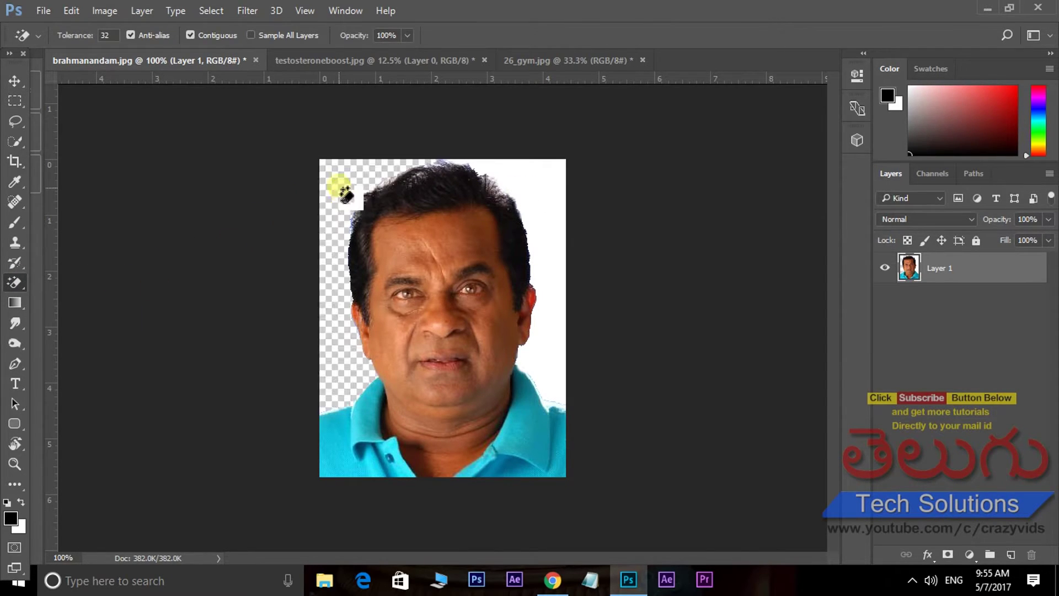
pyautogui.click(330, 189)
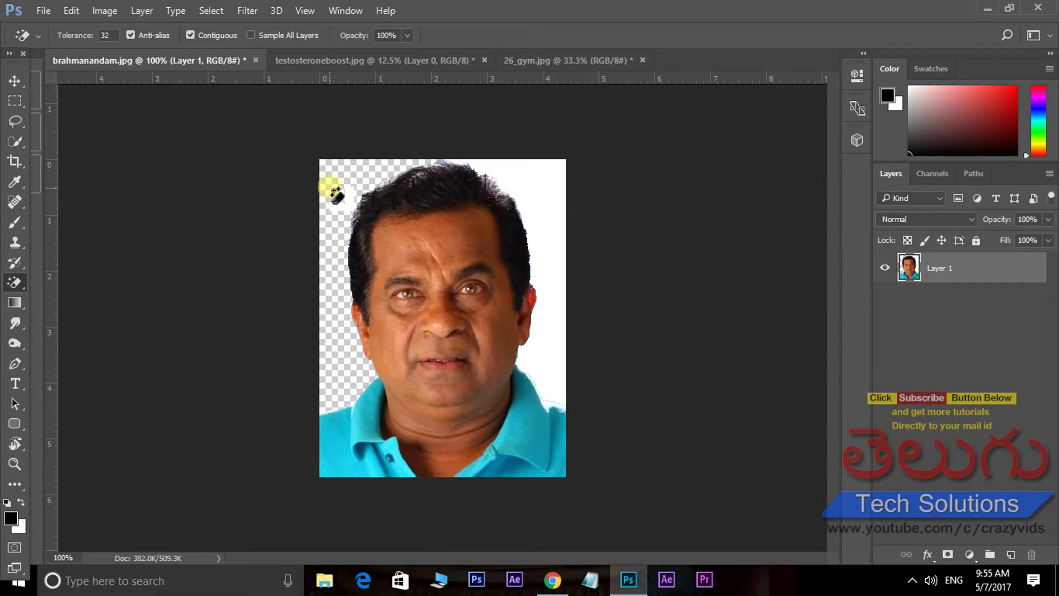
pyautogui.click(551, 194)
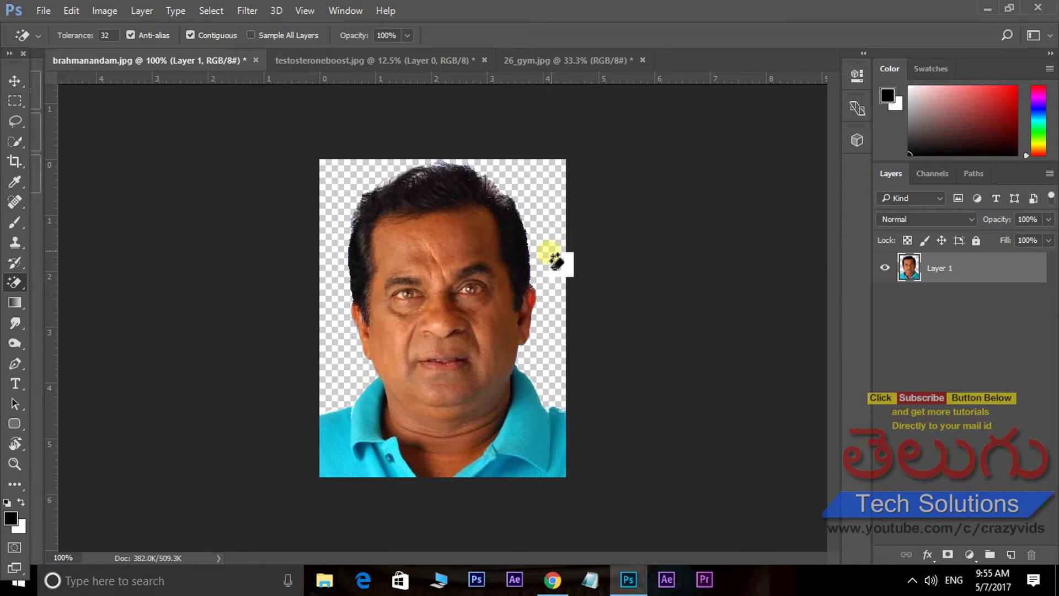
# Select all of the cut-out face image on brahmanandam.jpg and copy it.
pyautogui.click(16, 82)
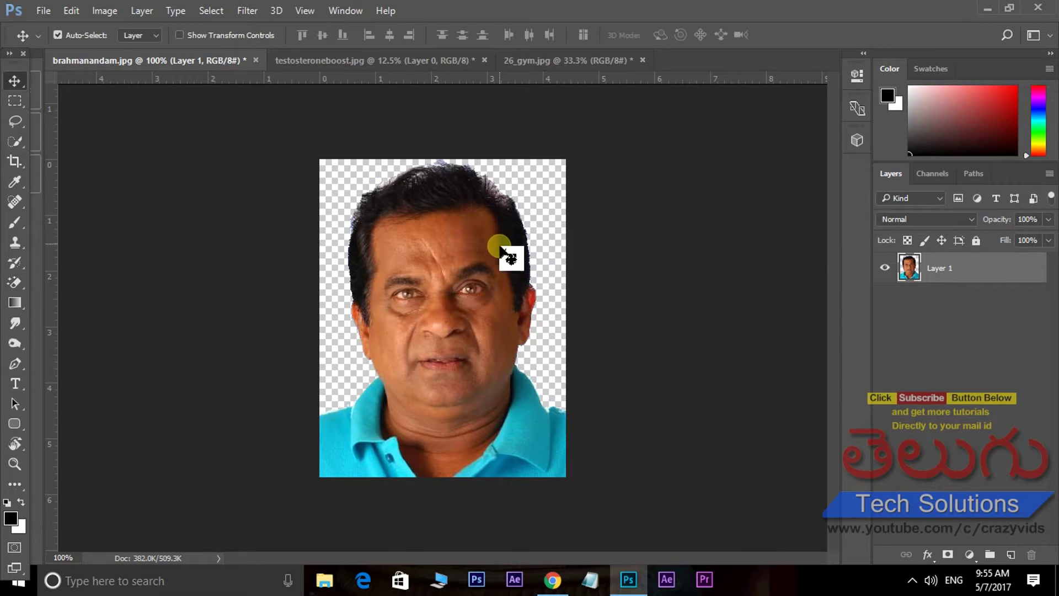
pyautogui.moveTo(502, 249)
pyautogui.mouseDown()
pyautogui.moveTo(450, 238)
pyautogui.moveTo(434, 208)
pyautogui.mouseUp()
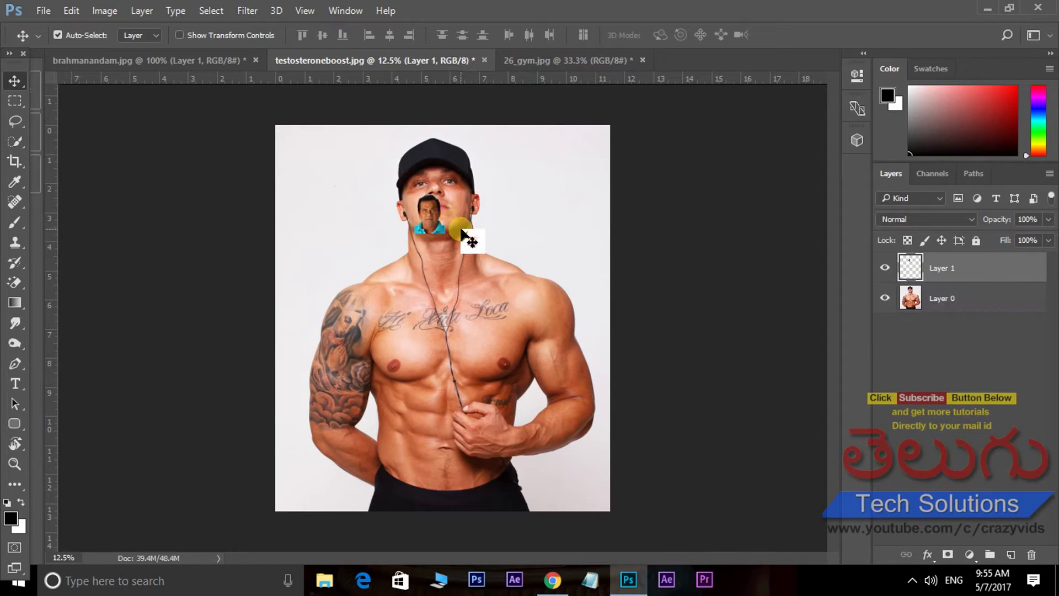
pyautogui.click(191, 62)
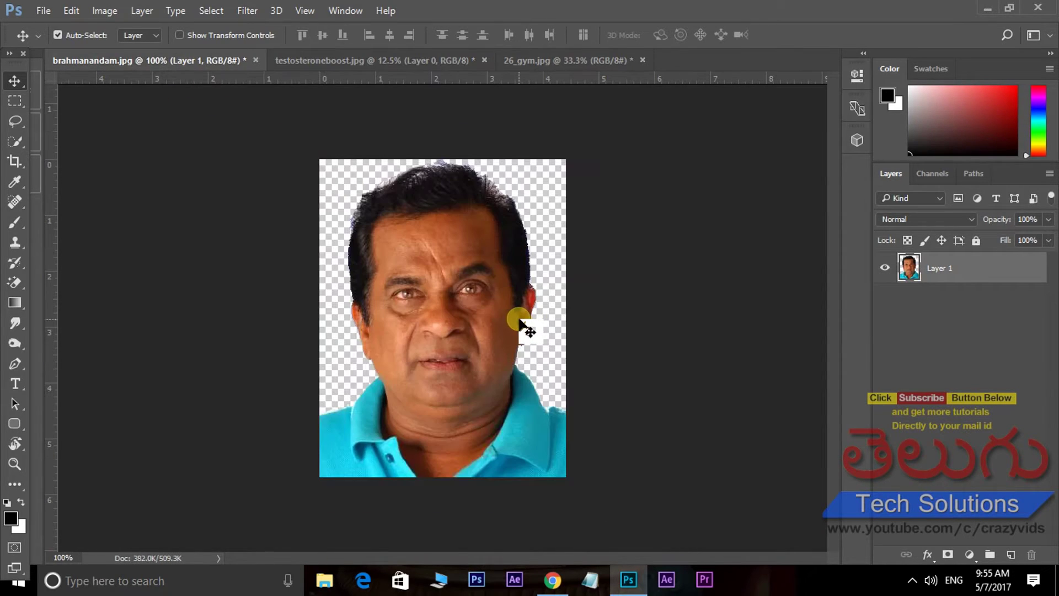
pyautogui.hotkey('ctrl', 'a')
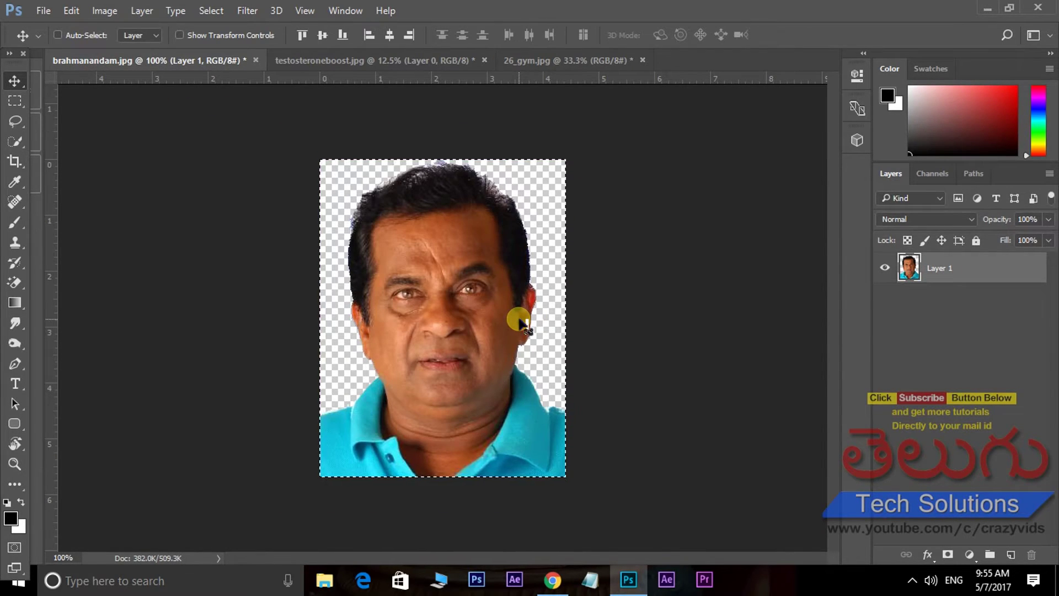
pyautogui.hotkey('ctrl', 'c')
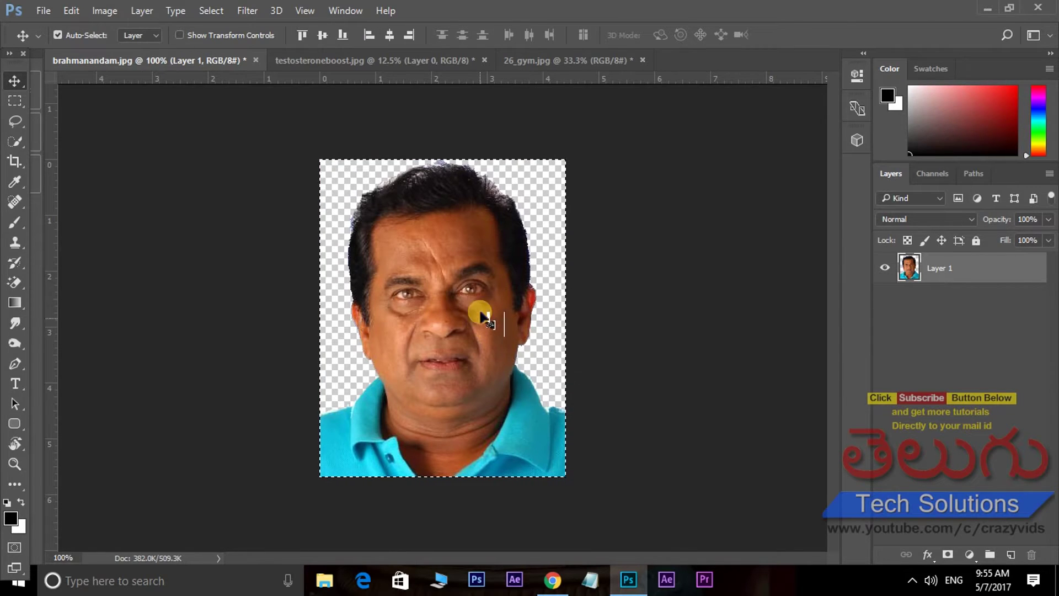
# Paste the face into testosteroneboost.jpg, enlarge it to about 279% and place it over the head.
pyautogui.click(346, 61)
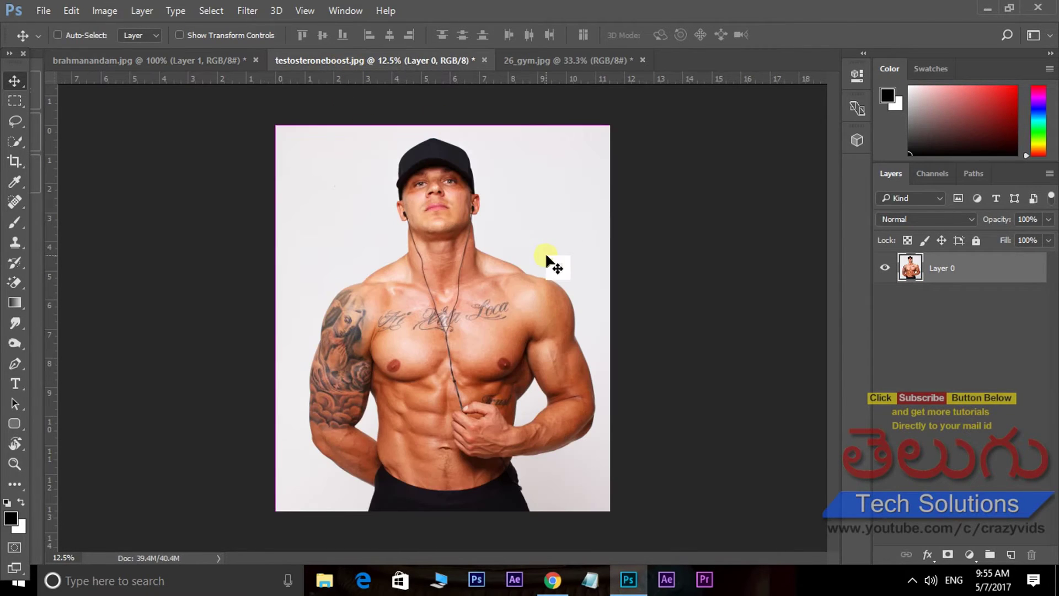
pyautogui.hotkey('ctrl', 'v')
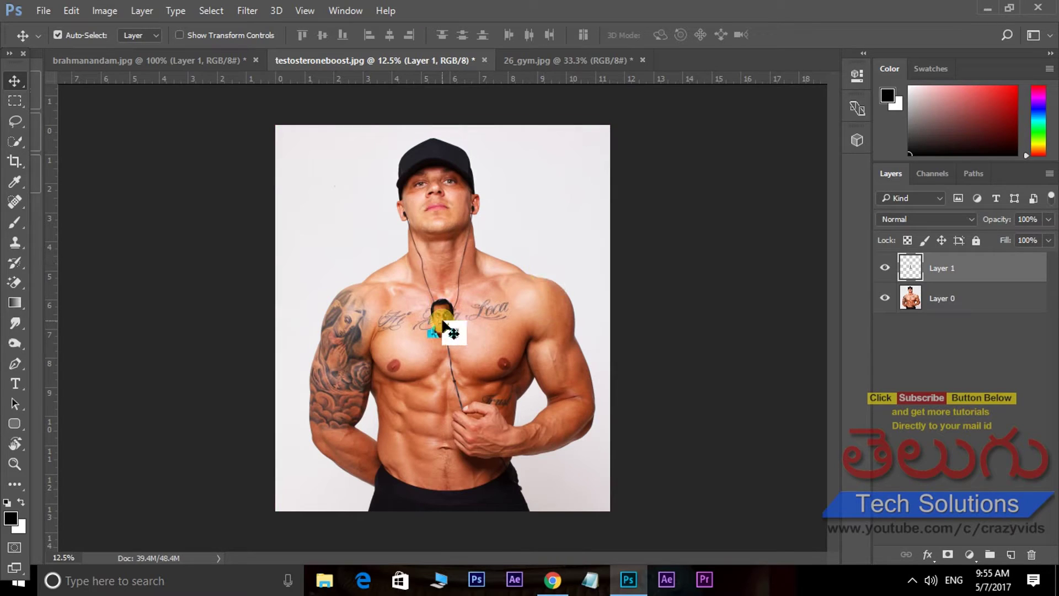
pyautogui.hotkey('ctrl', 't')
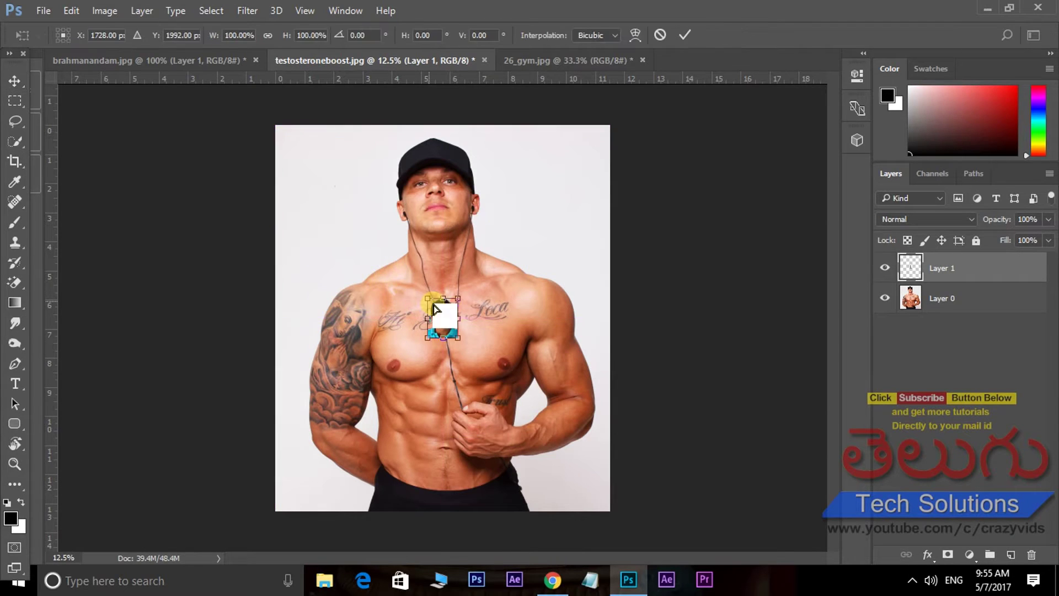
pyautogui.moveTo(463, 302); pyautogui.dragTo(485, 263)
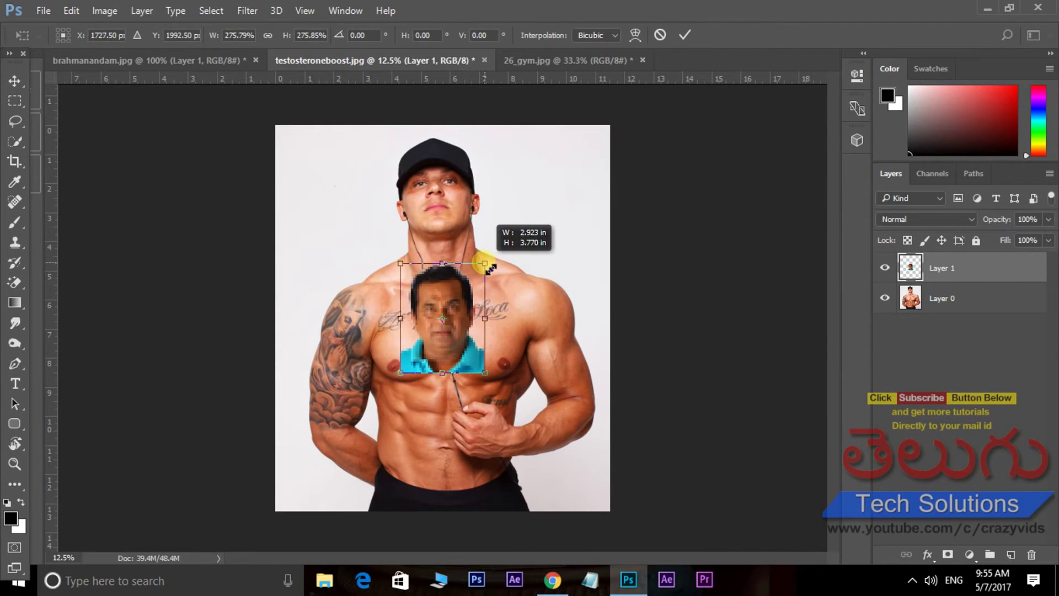
pyautogui.moveTo(451, 298); pyautogui.dragTo(443, 178)
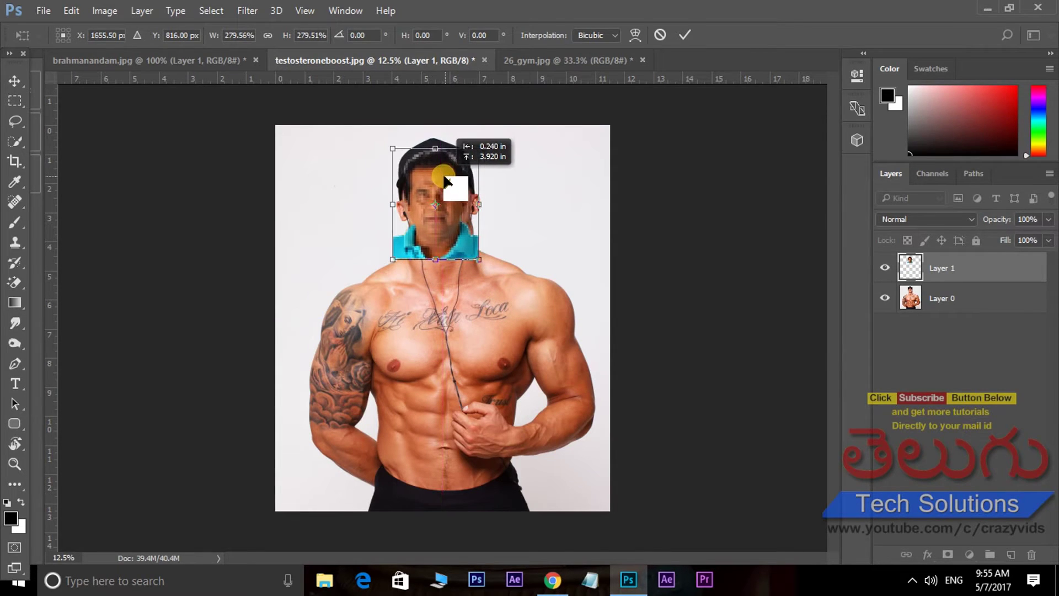
pyautogui.moveTo(443, 179); pyautogui.dragTo(488, 143)
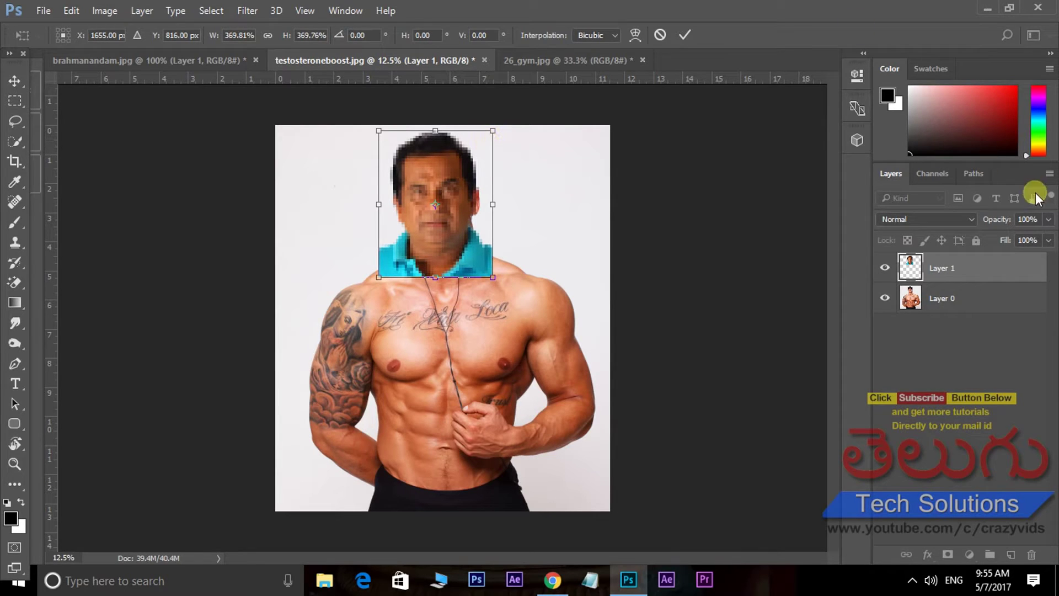
# Align the face onto the neck at 49% opacity, restore 100% opacity and commit the transform.
pyautogui.click(1048, 220)
pyautogui.moveTo(1047, 239); pyautogui.dragTo(1013, 239)
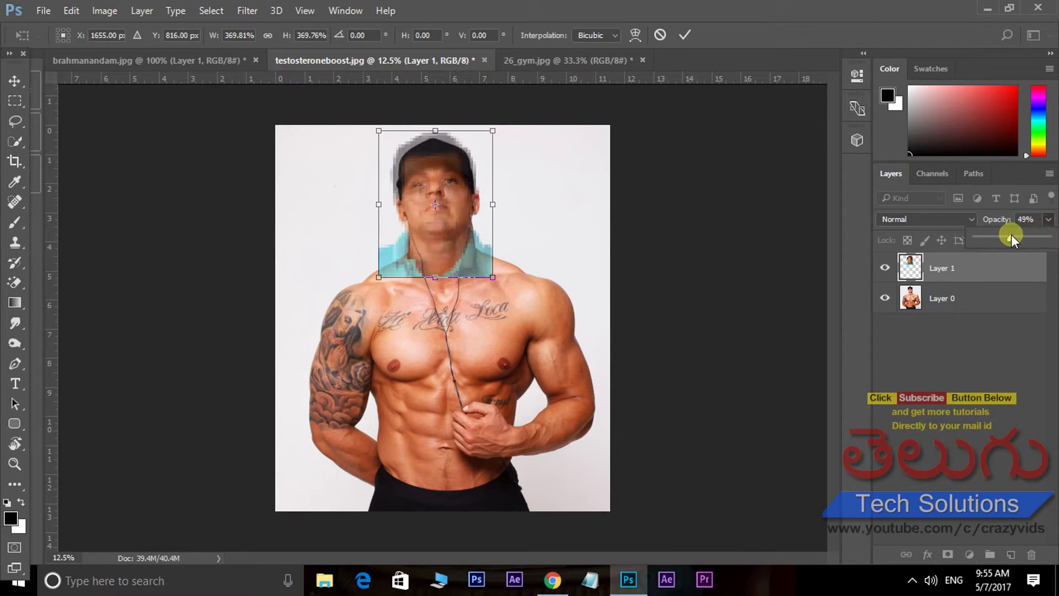
pyautogui.moveTo(472, 249)
pyautogui.mouseDown()
pyautogui.moveTo(473, 237)
pyautogui.moveTo(472, 248)
pyautogui.mouseUp()
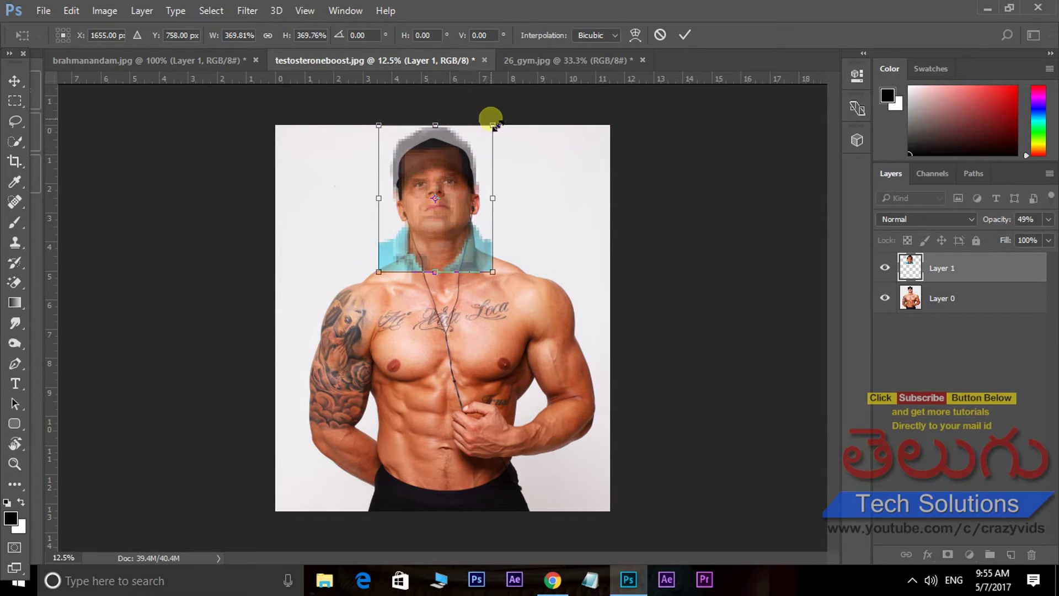
pyautogui.moveTo(460, 170); pyautogui.dragTo(460, 177)
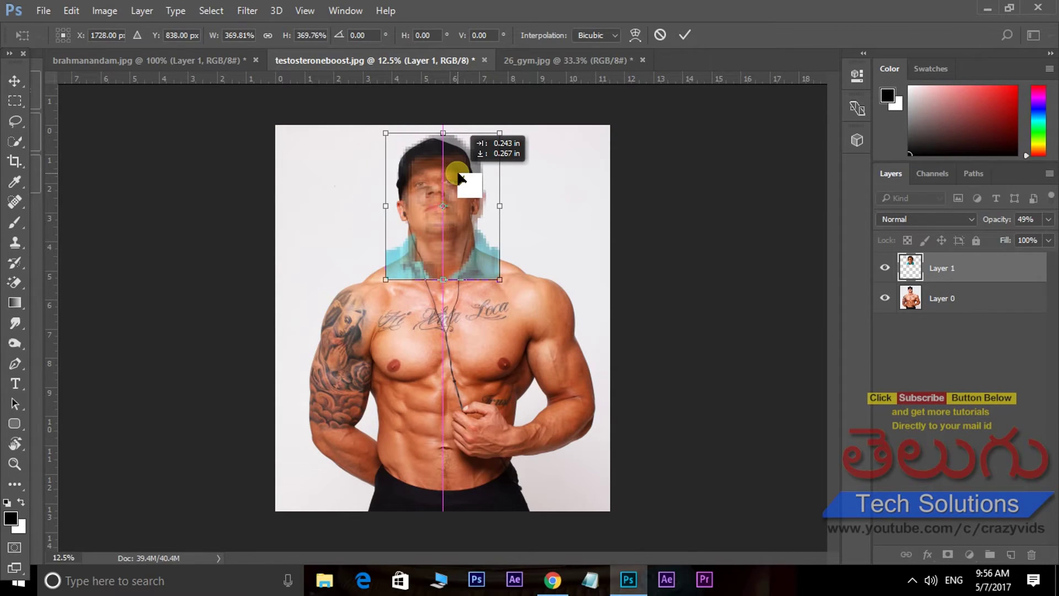
pyautogui.press('Left')
pyautogui.press('Left')
pyautogui.press('Left')
pyautogui.press('Left')
pyautogui.press('Left')
pyautogui.press('Left')
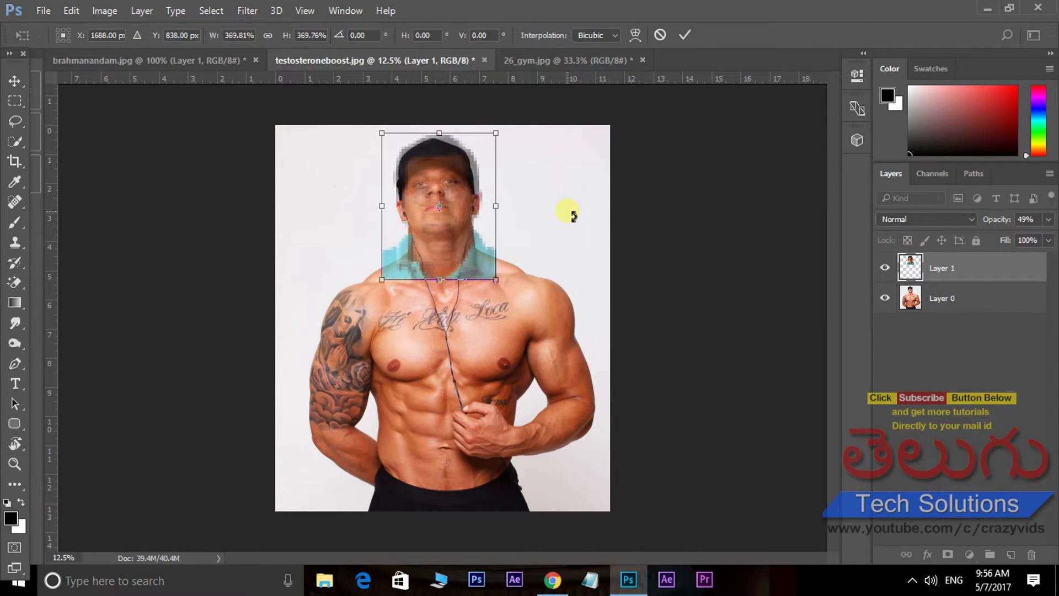
pyautogui.press('Left')
pyautogui.press('Left')
pyautogui.press('Left')
pyautogui.click(1046, 221)
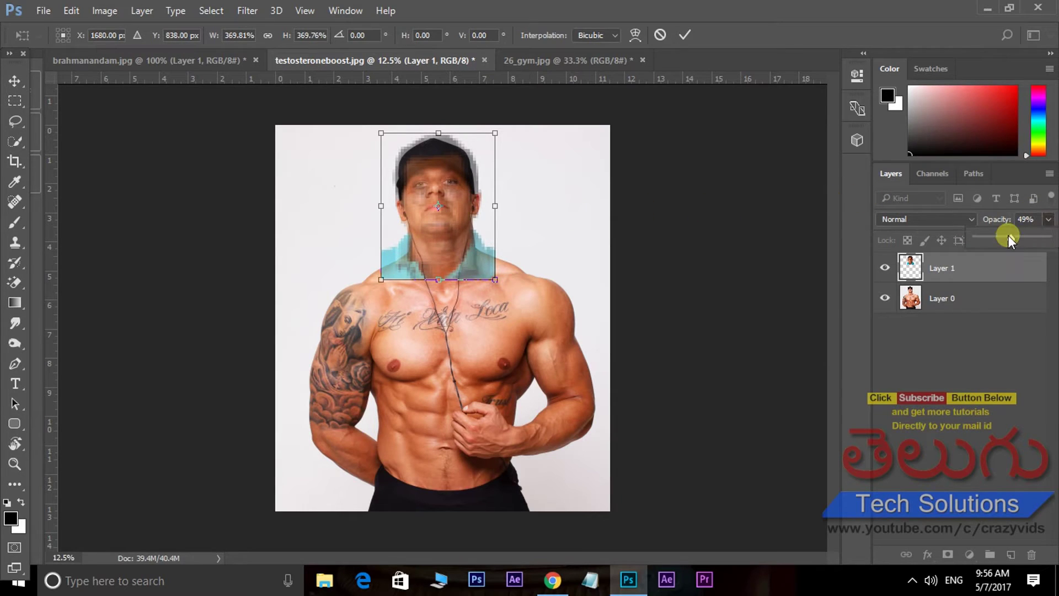
pyautogui.moveTo(1017, 239); pyautogui.dragTo(1048, 238)
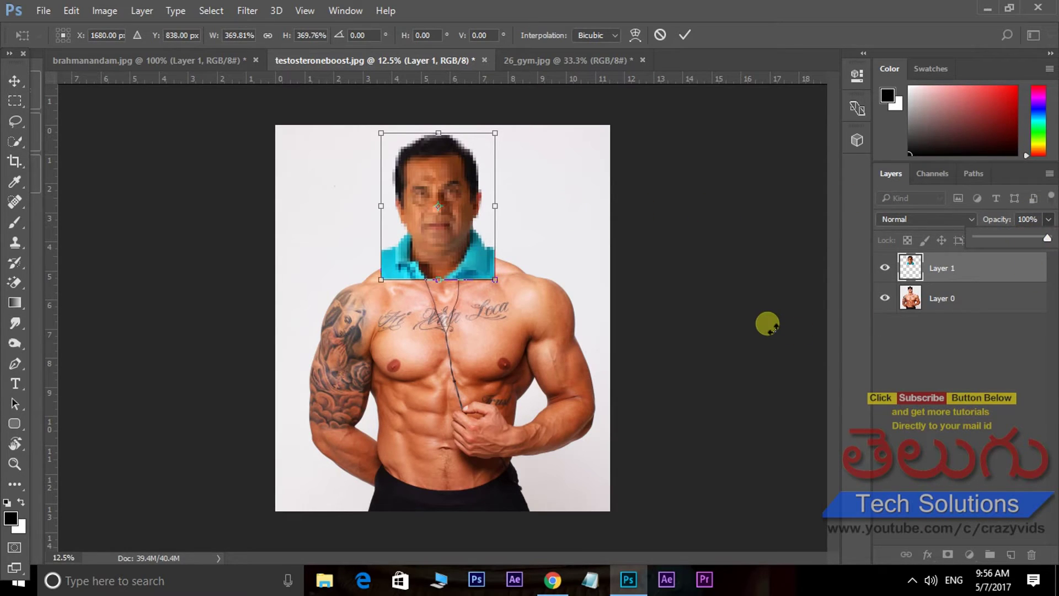
pyautogui.click(767, 324)
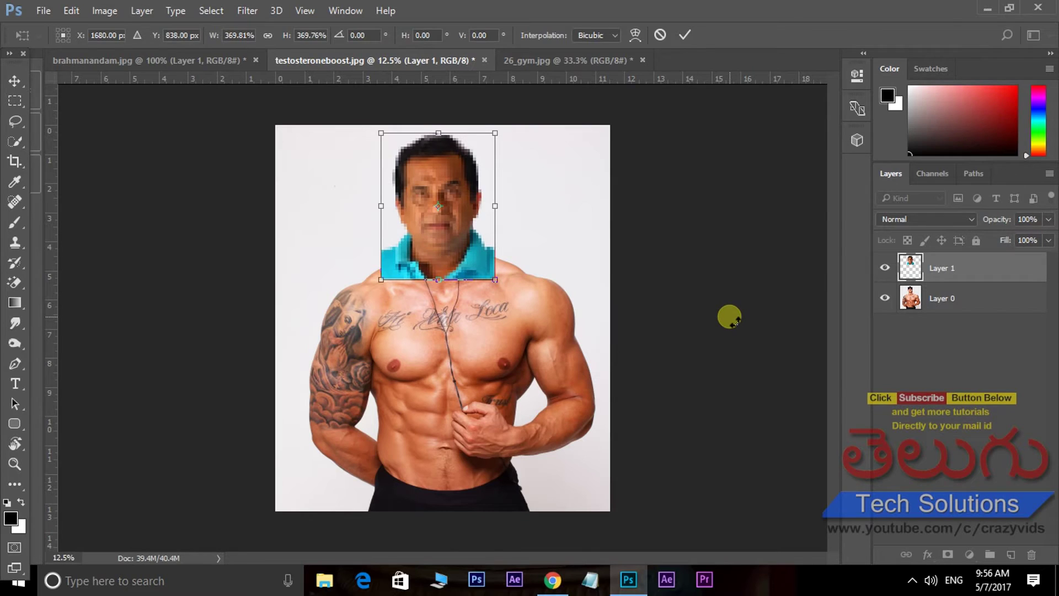
pyautogui.press('Return')
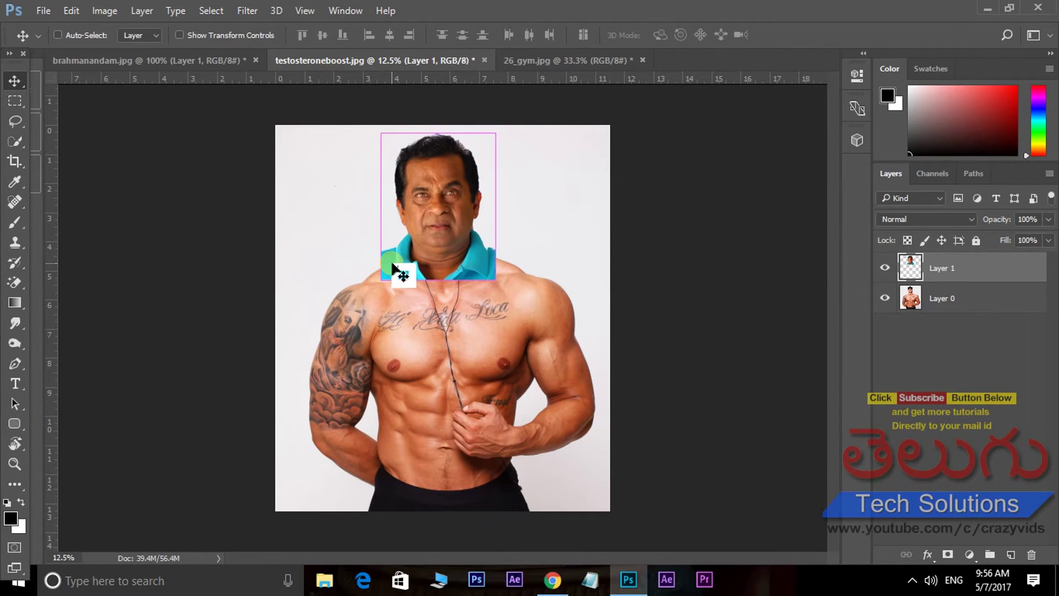
# Zoom in on the neck and set up the Eraser Tool with higher brush hardness.
pyautogui.hotkey('ctrl', '+')
pyautogui.moveTo(385, 244); pyautogui.dragTo(421, 305)
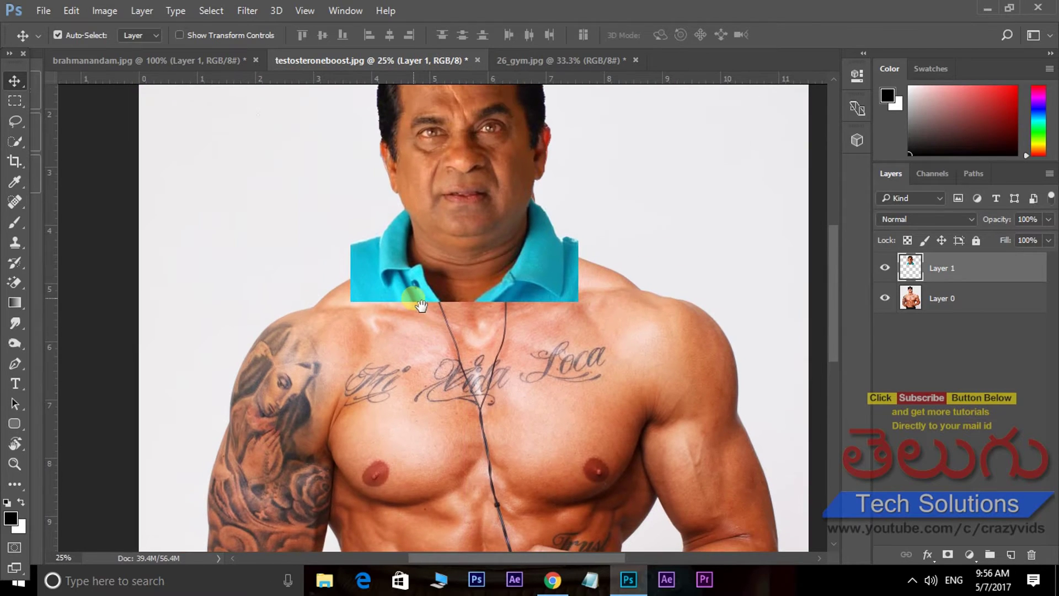
pyautogui.press('w')
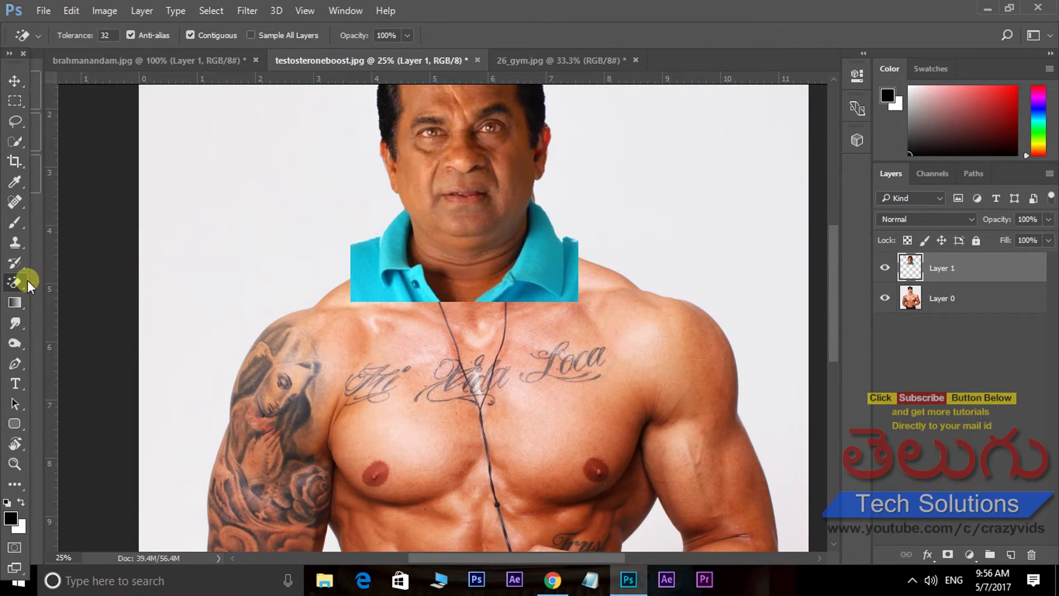
pyautogui.rightClick(27, 280)
pyautogui.click(77, 282)
pyautogui.click(84, 31)
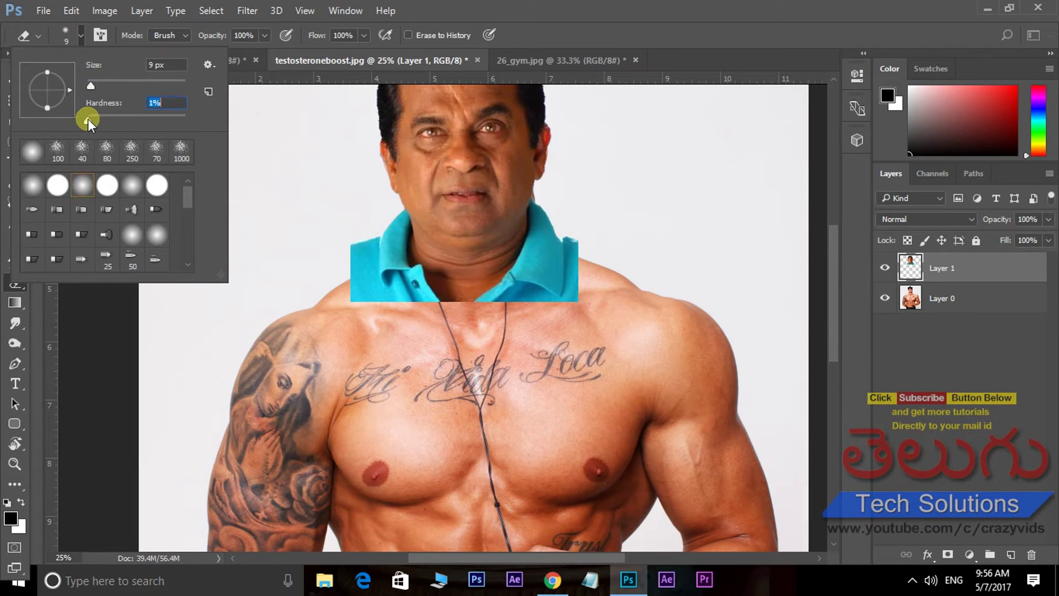
pyautogui.moveTo(85, 118); pyautogui.dragTo(123, 121)
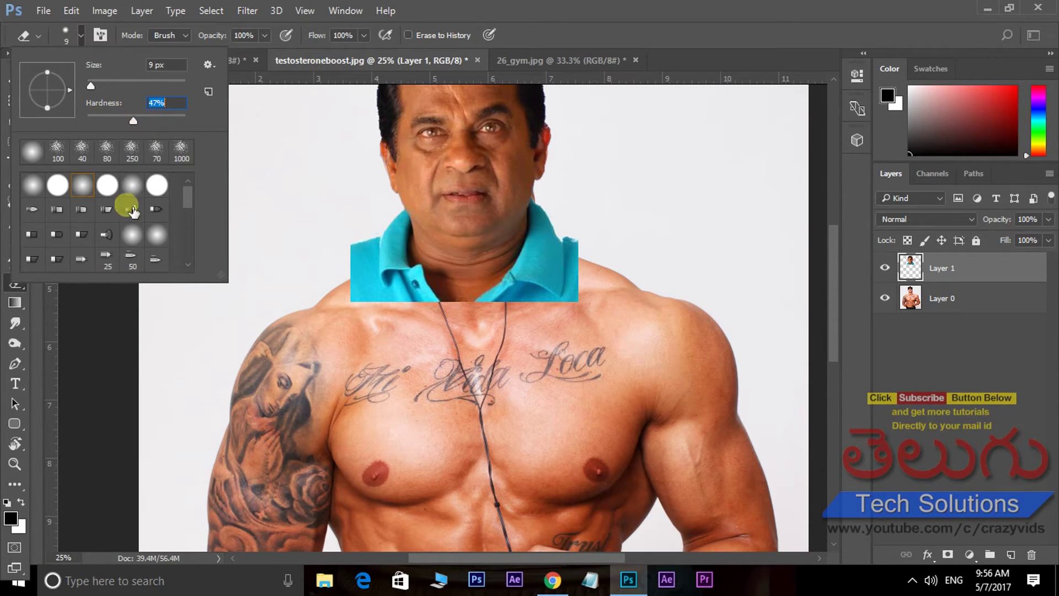
pyautogui.click(89, 308)
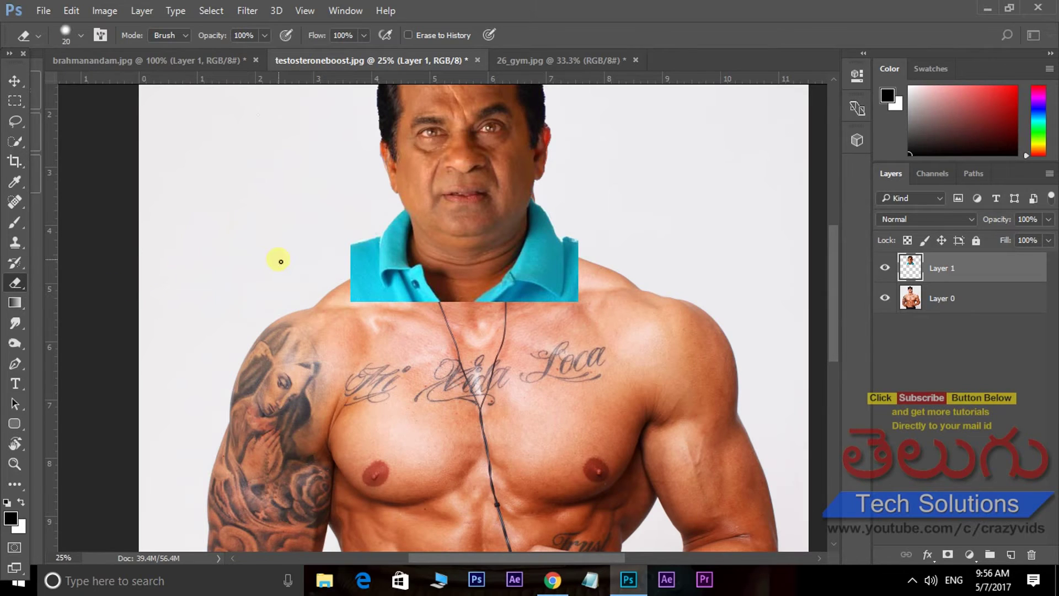
# Erase the teal shirt with a 500 px then 250 px brush and soften the neck edge.
pyautogui.press(']')
pyautogui.press(']')
pyautogui.press(']')
pyautogui.moveTo(378, 289); pyautogui.dragTo(437, 388)
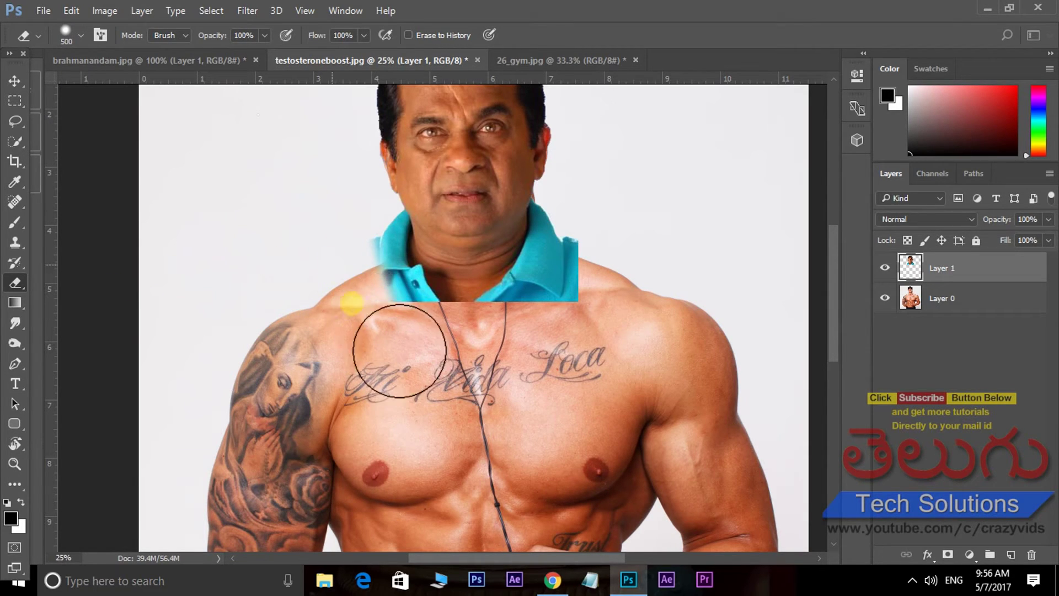
pyautogui.press('[')
pyautogui.press('[')
pyautogui.press('[')
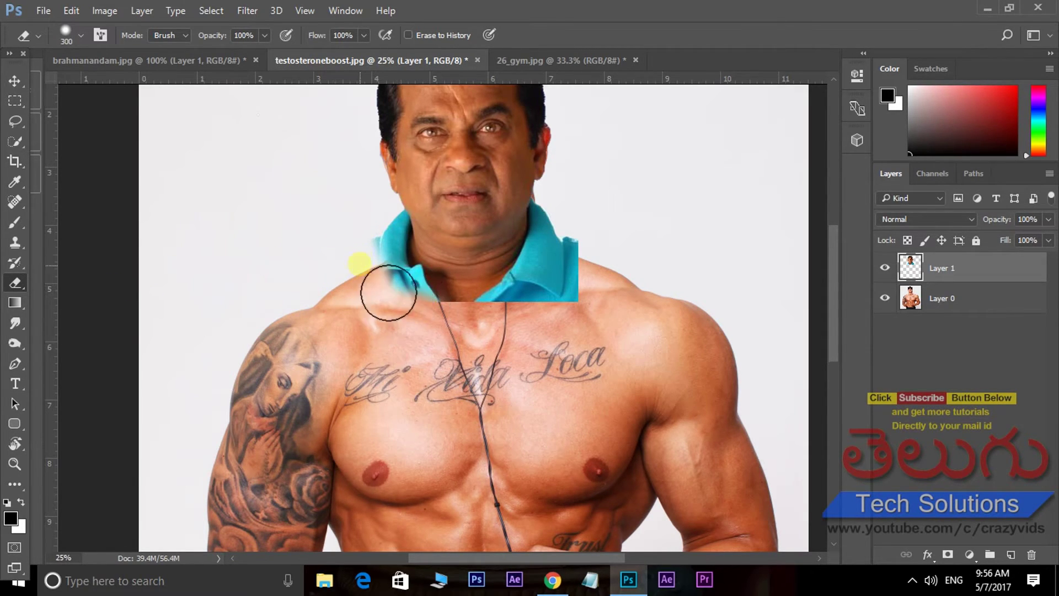
pyautogui.moveTo(386, 293)
pyautogui.mouseDown()
pyautogui.moveTo(619, 304)
pyautogui.moveTo(575, 235)
pyautogui.moveTo(567, 284)
pyautogui.moveTo(534, 331)
pyautogui.moveTo(566, 277)
pyautogui.moveTo(516, 314)
pyautogui.moveTo(520, 326)
pyautogui.moveTo(459, 362)
pyautogui.moveTo(401, 246)
pyautogui.moveTo(447, 336)
pyautogui.mouseUp()
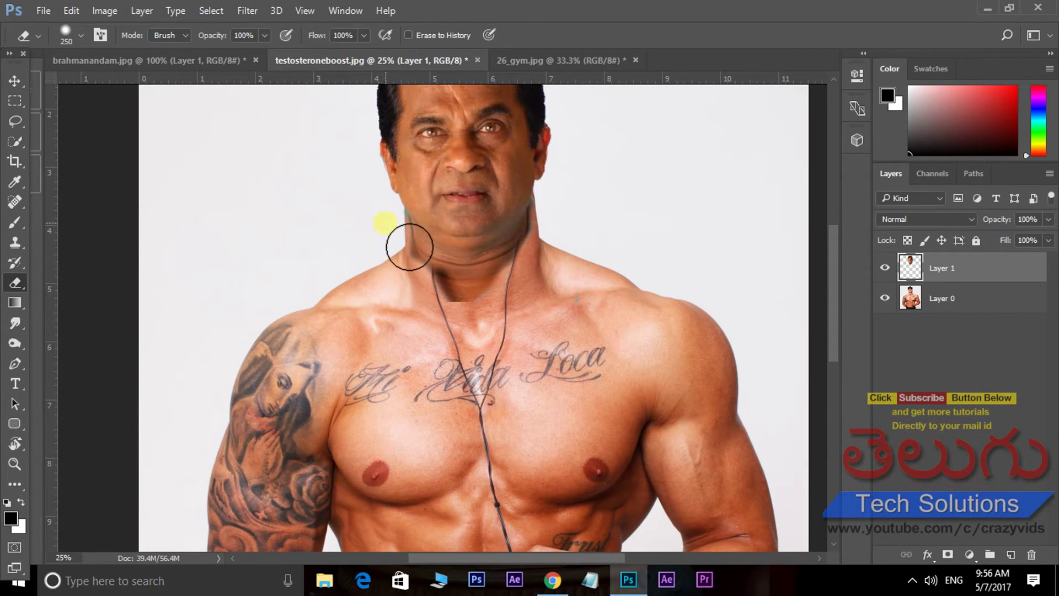
pyautogui.moveTo(423, 309)
pyautogui.mouseDown()
pyautogui.moveTo(551, 326)
pyautogui.moveTo(457, 323)
pyautogui.moveTo(534, 312)
pyautogui.moveTo(409, 324)
pyautogui.moveTo(423, 307)
pyautogui.moveTo(494, 324)
pyautogui.moveTo(603, 247)
pyautogui.mouseUp()
pyautogui.hotkey('ctrl', '-')
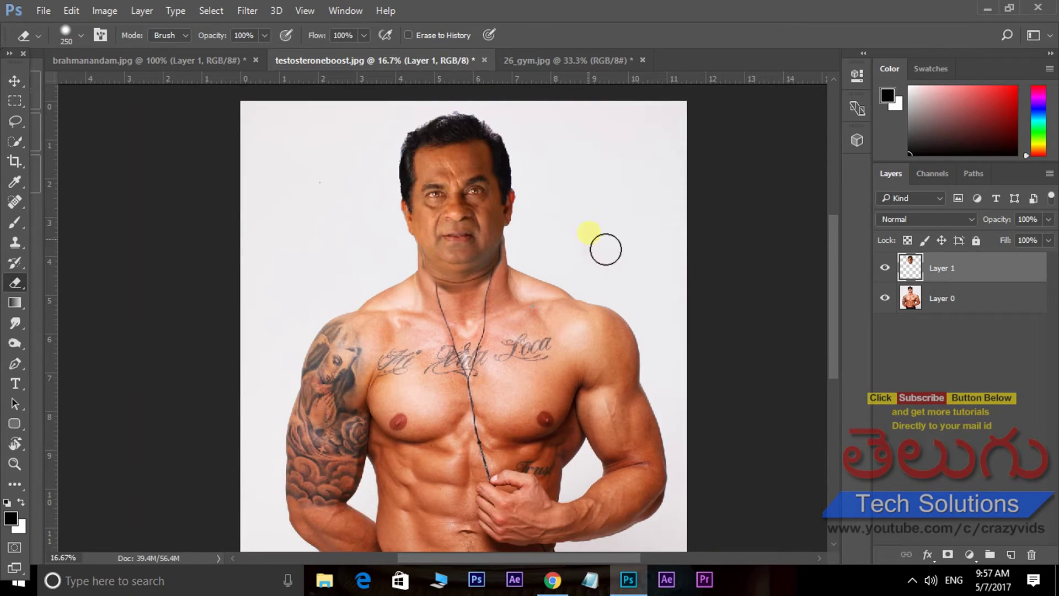
# Scale the head layer up to about 103% and commit the resize.
pyautogui.hotkey('ctrl', 't')
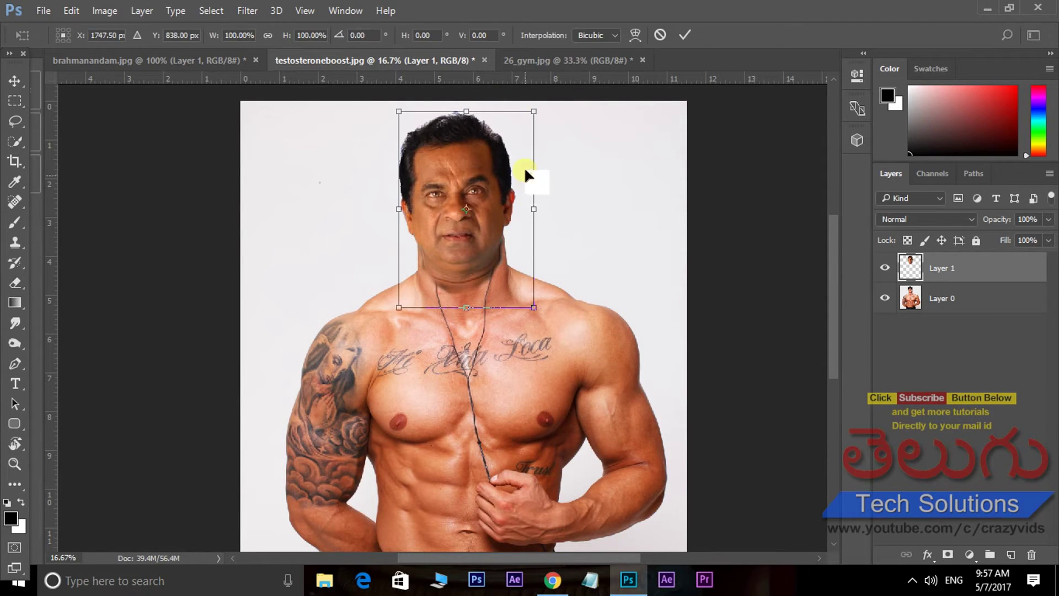
pyautogui.moveTo(541, 113); pyautogui.dragTo(546, 115)
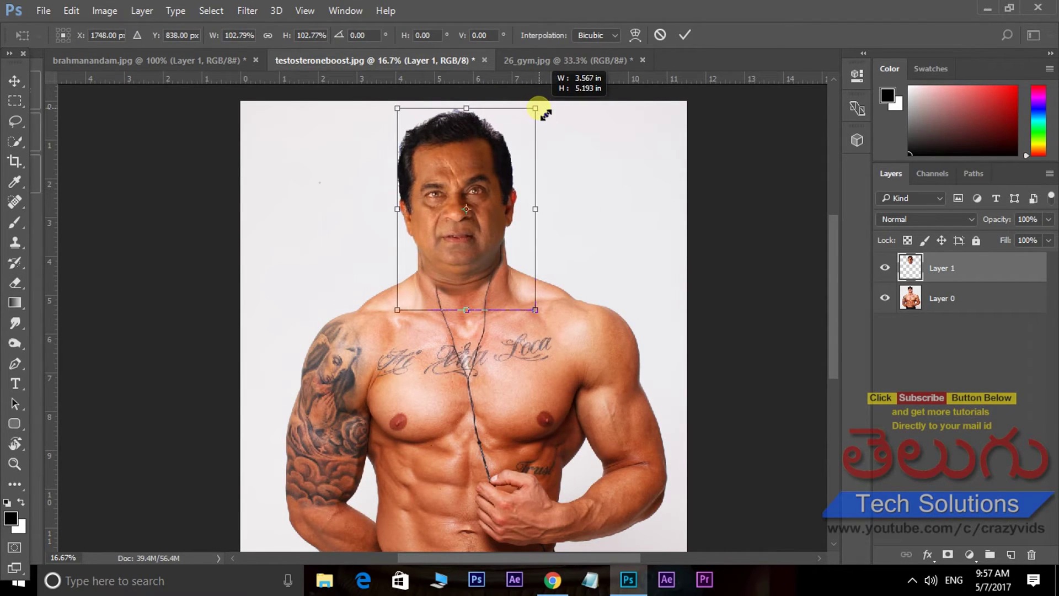
pyautogui.press('Return')
pyautogui.press('e')
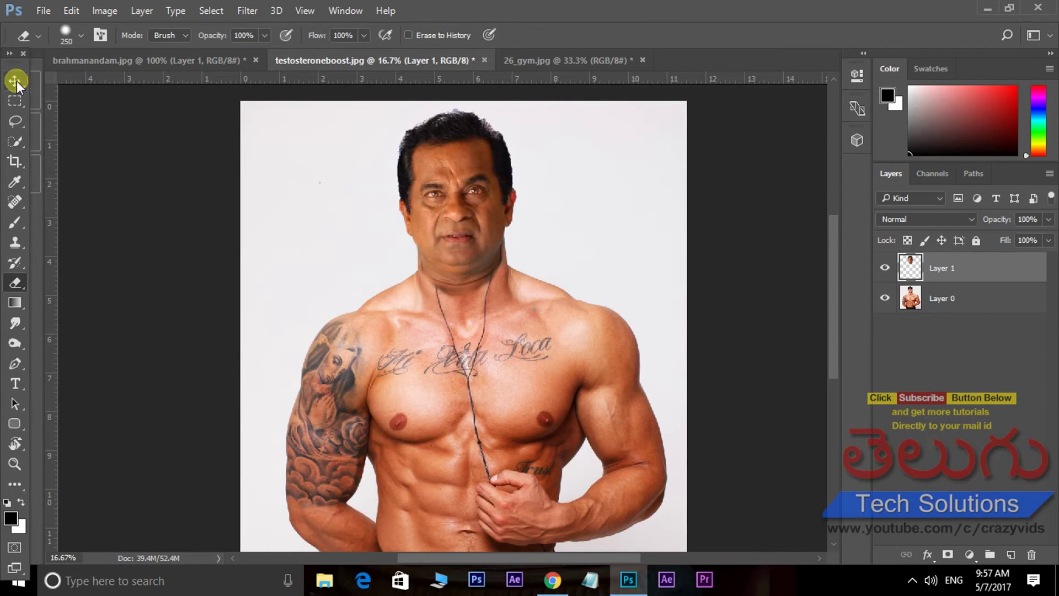
# Nudge the face slightly upward and erase more of the neck seam.
pyautogui.click(14, 81)
pyautogui.moveTo(216, 217); pyautogui.dragTo(215, 215)
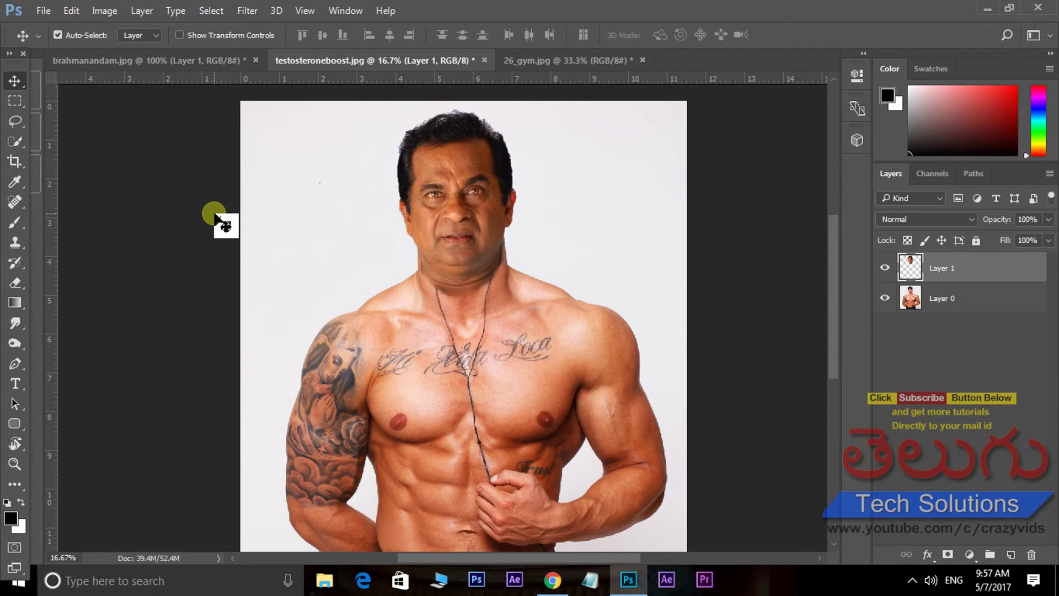
pyautogui.press('e')
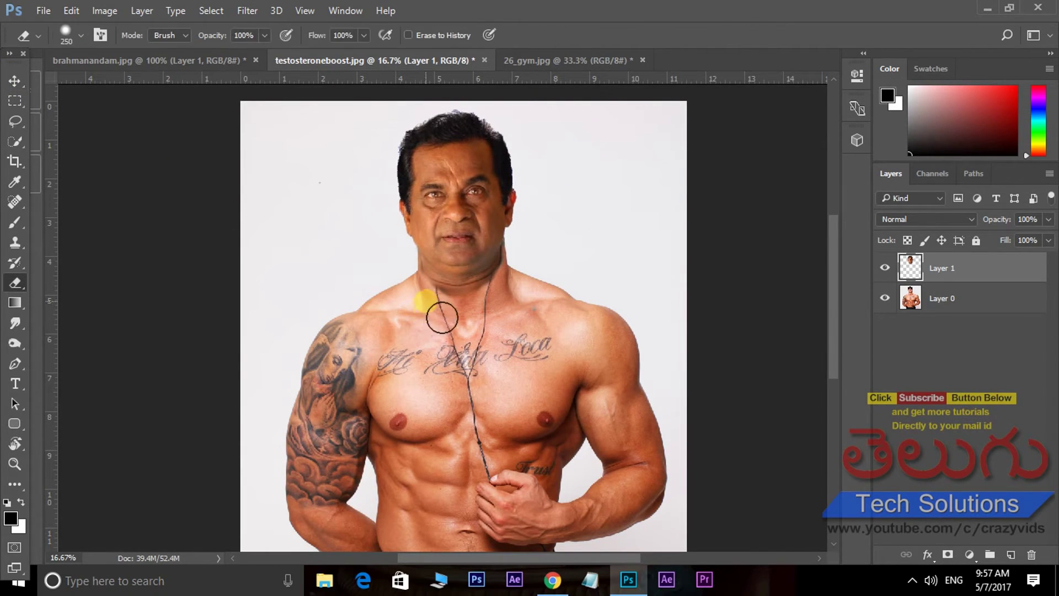
pyautogui.moveTo(441, 315)
pyautogui.mouseDown()
pyautogui.moveTo(532, 270)
pyautogui.moveTo(530, 295)
pyautogui.moveTo(416, 307)
pyautogui.moveTo(466, 322)
pyautogui.moveTo(577, 282)
pyautogui.mouseUp()
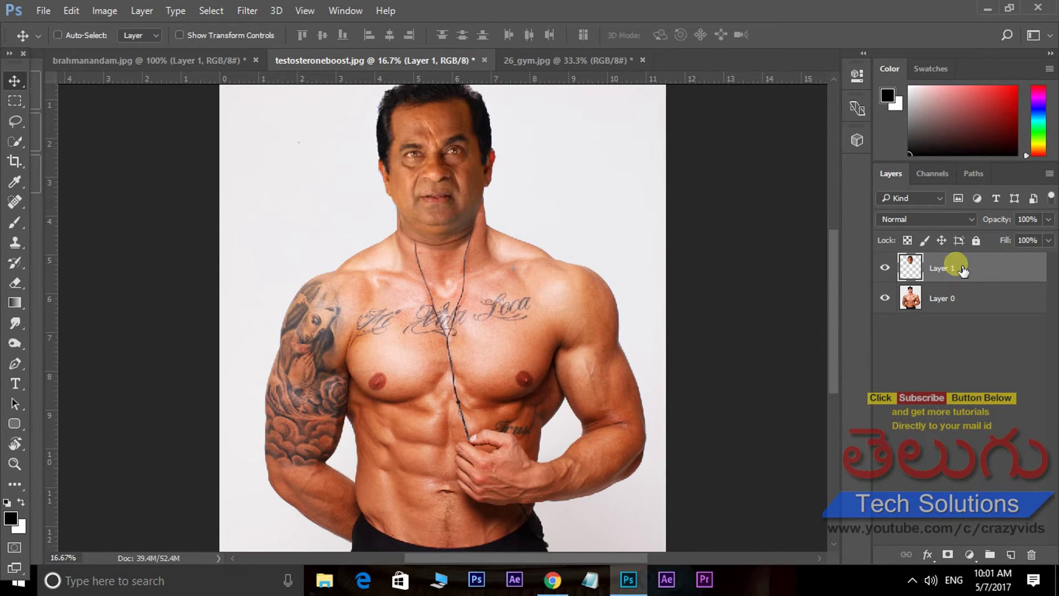
# Duplicate the face layer, set the copy to Screen blend mode and reposition it.
pyautogui.hotkey('ctrl', 'j')
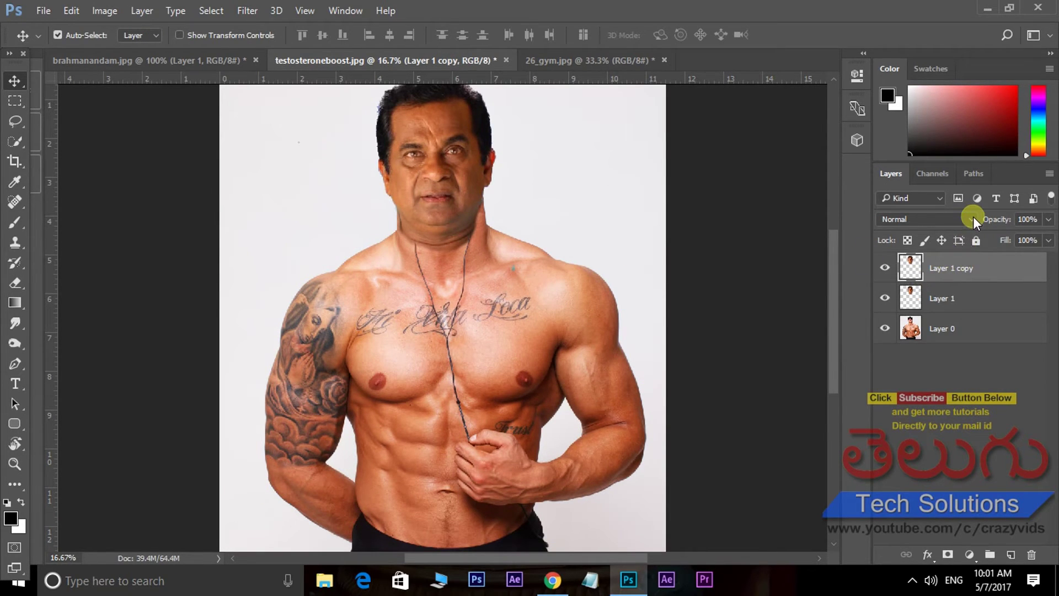
pyautogui.click(972, 219)
pyautogui.click(889, 325)
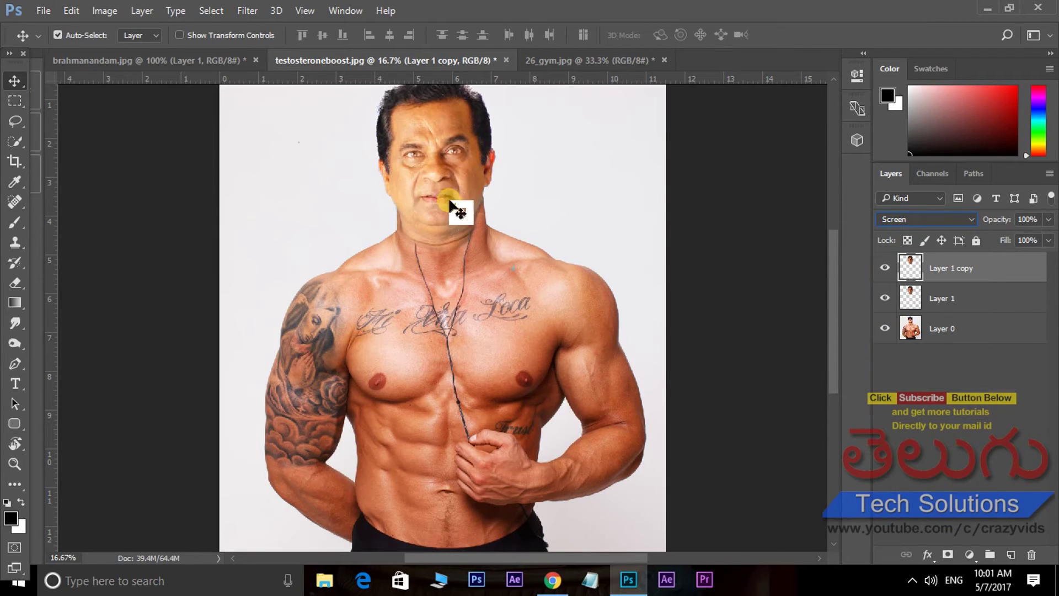
pyautogui.moveTo(452, 177)
pyautogui.mouseDown()
pyautogui.moveTo(470, 226)
pyautogui.moveTo(496, 224)
pyautogui.mouseUp()
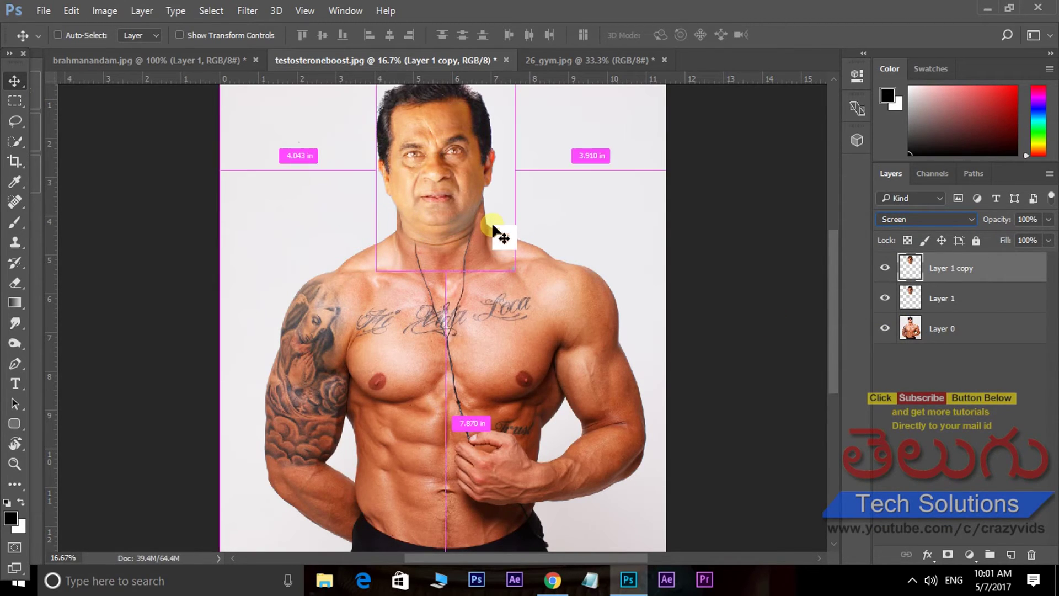
# Darken the face copy's midtones with a Curves point at input 157, output 95.
pyautogui.hotkey('ctrl', 'm')
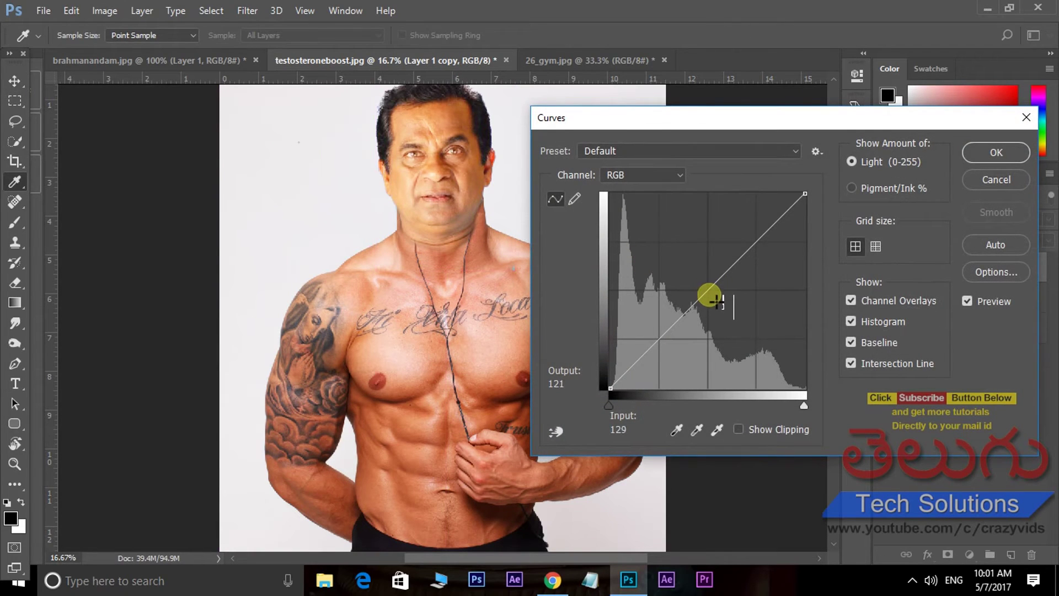
pyautogui.moveTo(707, 291); pyautogui.dragTo(741, 326)
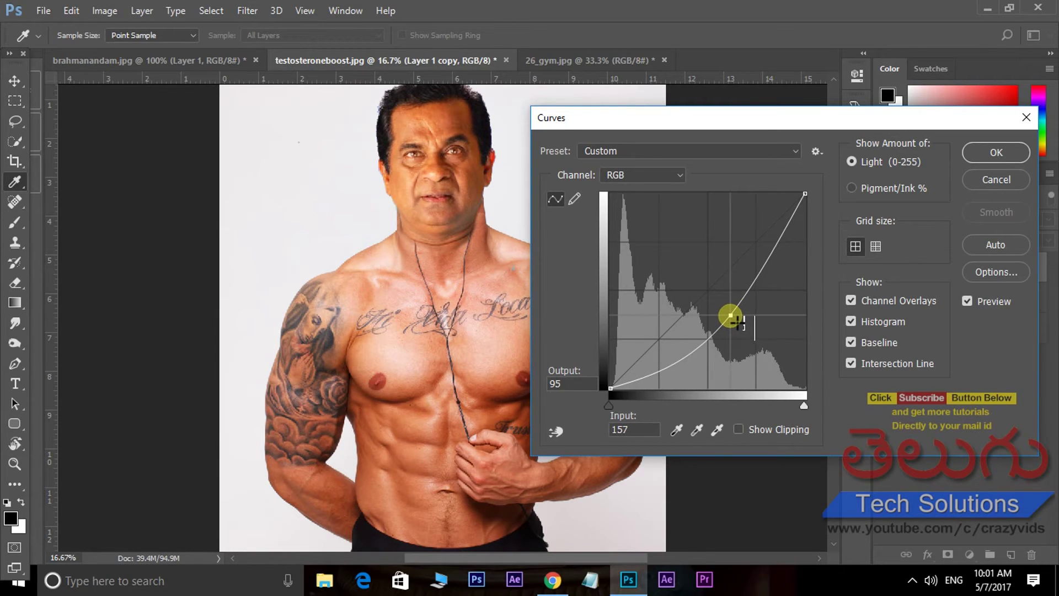
pyautogui.click(1003, 150)
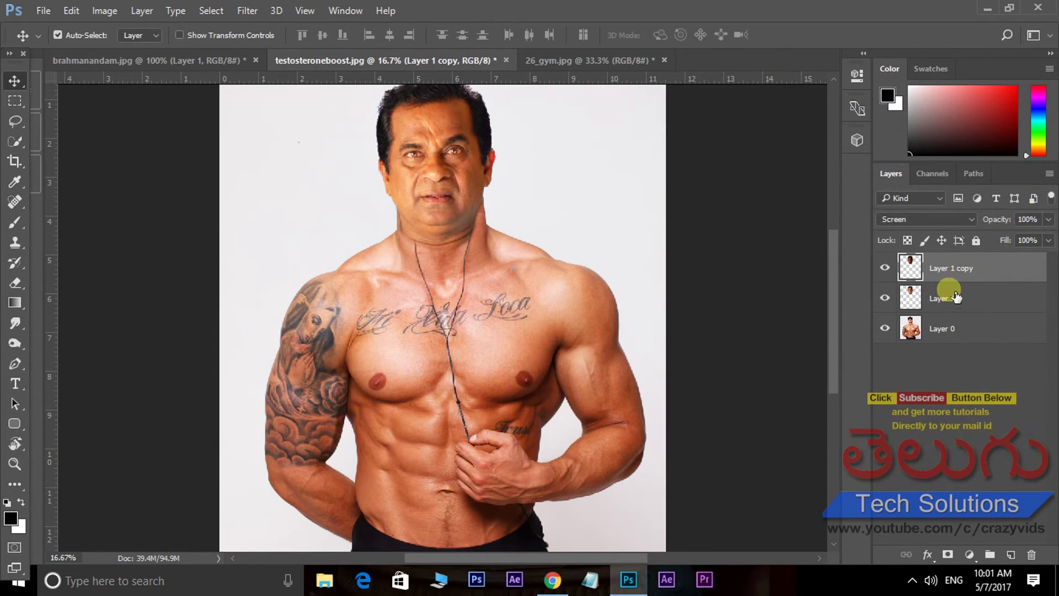
# Merge the face copy down into Layer 1 and erase stray neck and shoulder edges.
pyautogui.hotkey('ctrl', 'e')
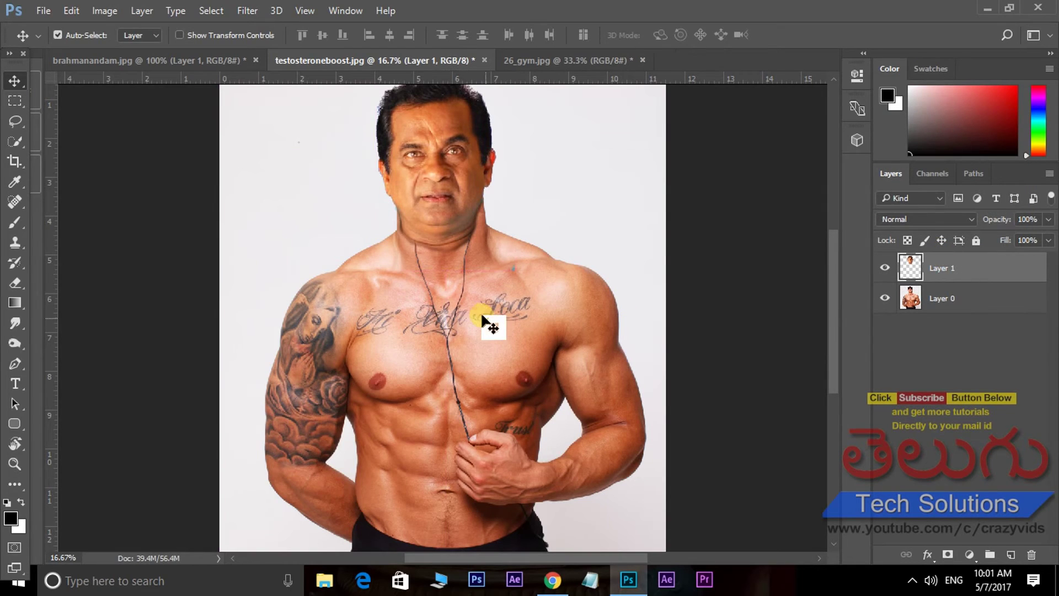
pyautogui.press('e')
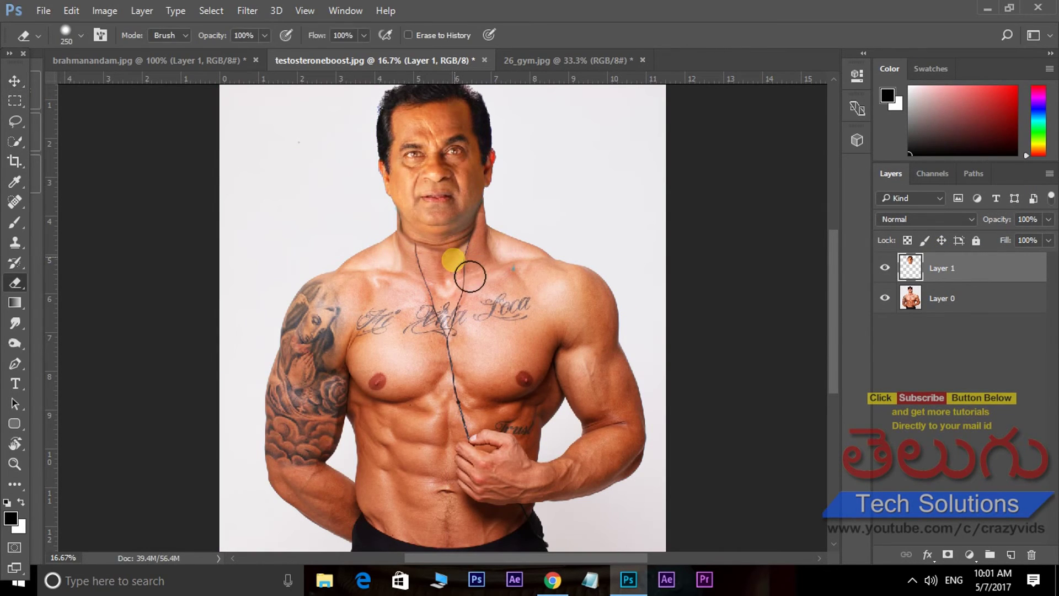
pyautogui.moveTo(469, 276)
pyautogui.mouseDown()
pyautogui.moveTo(425, 260)
pyautogui.moveTo(475, 274)
pyautogui.moveTo(451, 279)
pyautogui.moveTo(501, 260)
pyautogui.moveTo(443, 278)
pyautogui.mouseUp()
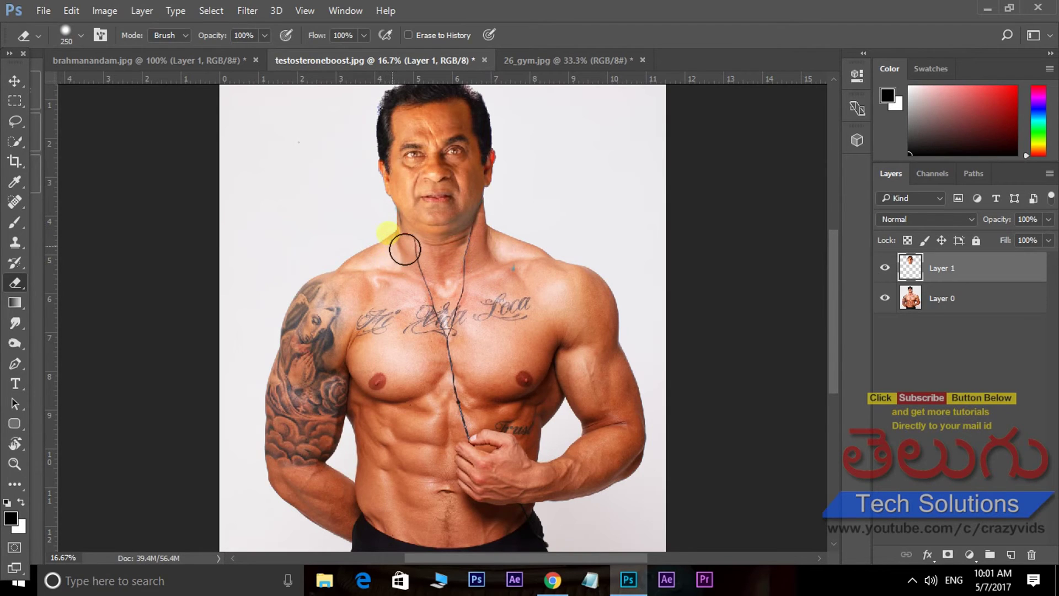
pyautogui.moveTo(402, 244); pyautogui.dragTo(409, 248)
pyautogui.click(15, 80)
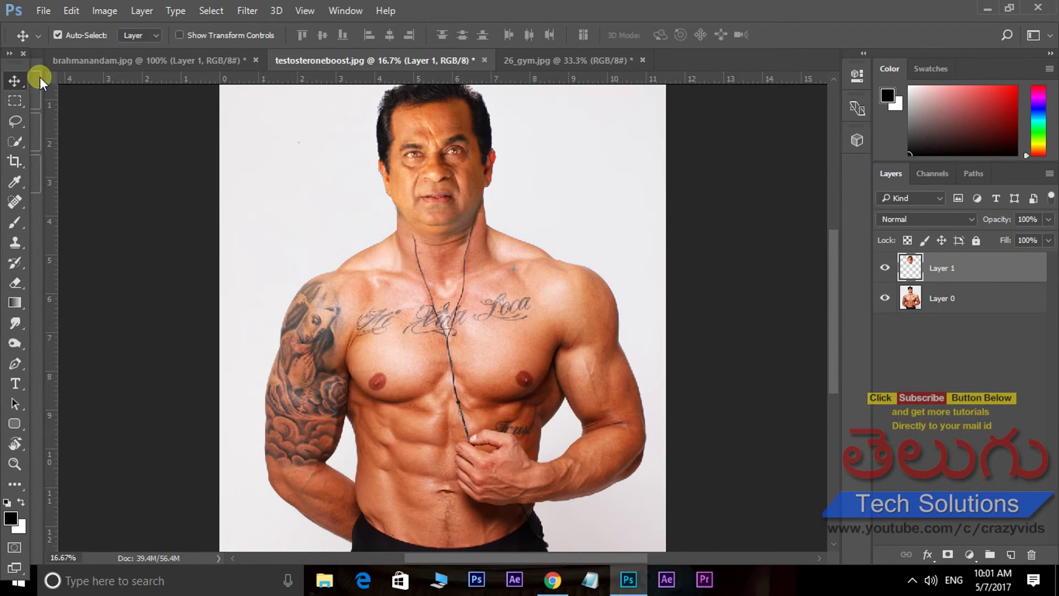
# Apply Color Balance to the face with midtones −15, +6, +24.
pyautogui.click(105, 11)
pyautogui.moveTo(127, 50)
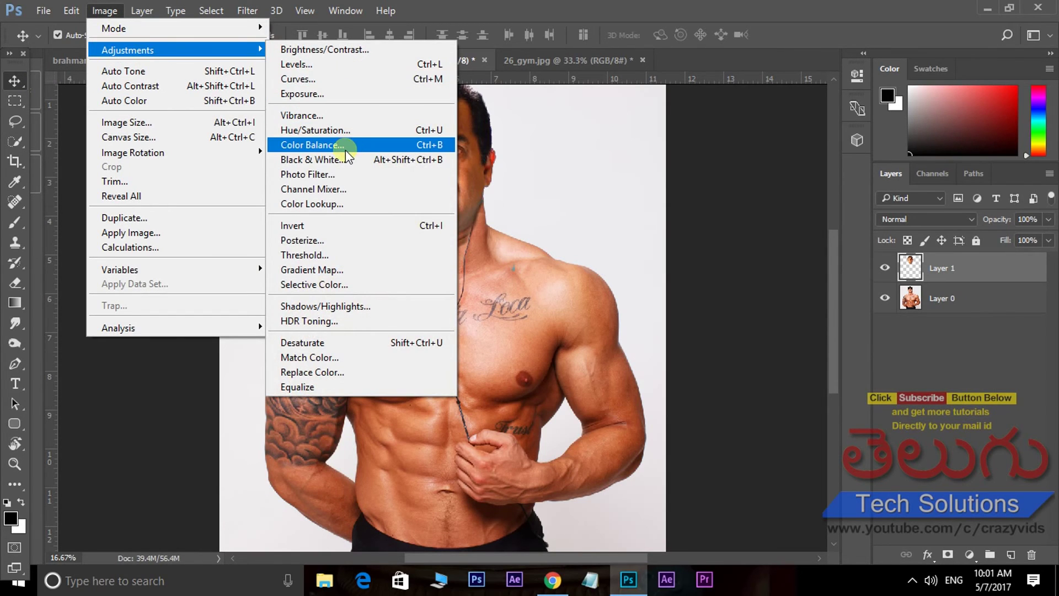
pyautogui.click(313, 145)
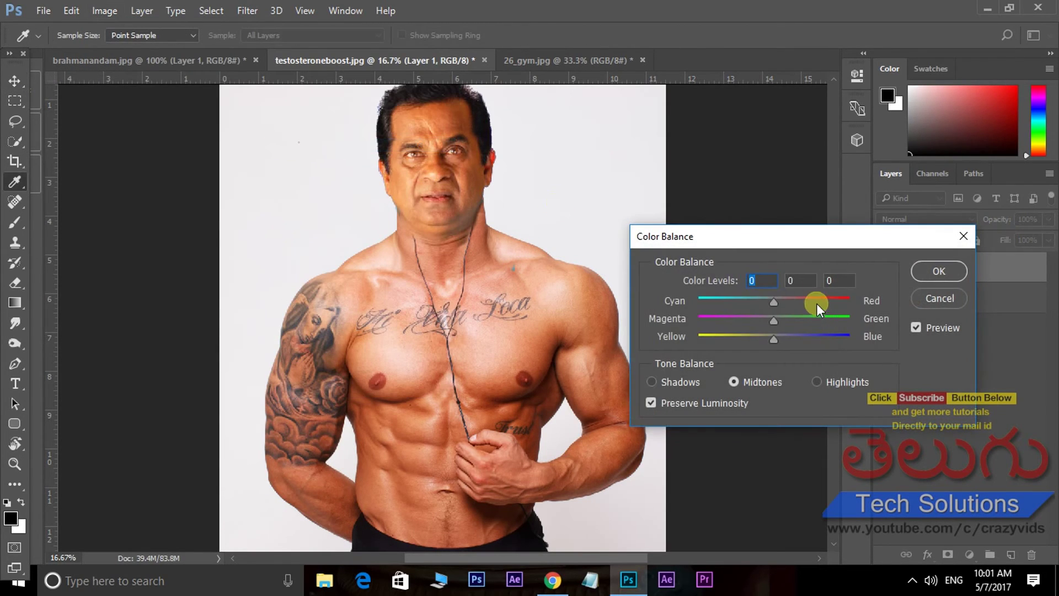
pyautogui.moveTo(776, 342)
pyautogui.mouseDown()
pyautogui.moveTo(797, 326)
pyautogui.moveTo(768, 318)
pyautogui.moveTo(779, 319)
pyautogui.mouseUp()
pyautogui.moveTo(763, 303); pyautogui.dragTo(763, 303)
pyautogui.click(924, 274)
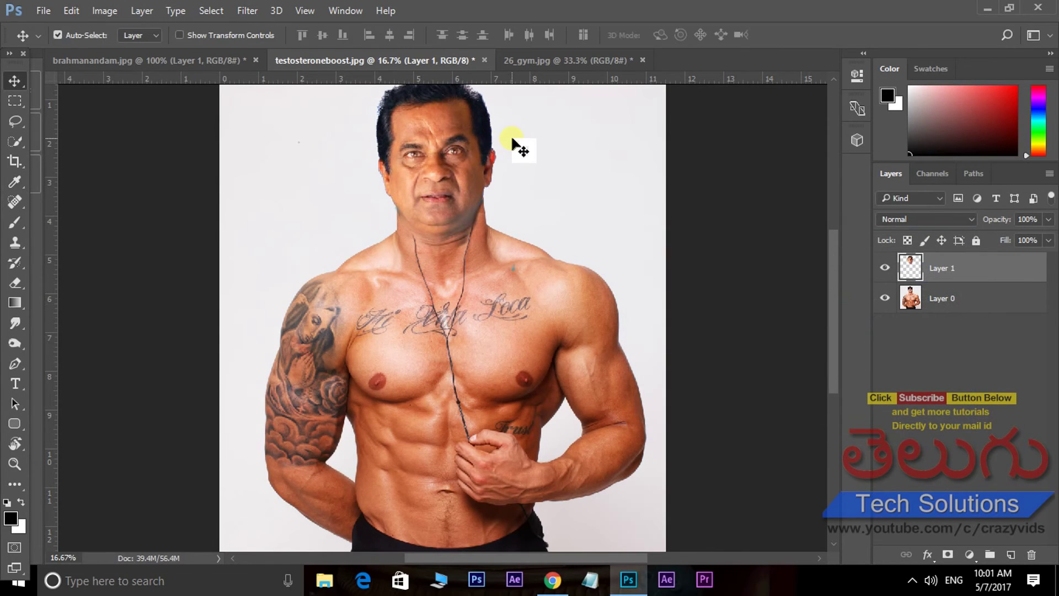
pyautogui.hotkey('ctrl', '-')
# Zoom out and merge Layer 1 down into Layer 0.
pyautogui.hotkey('ctrl', '+')
pyautogui.hotkey('ctrl', '-')
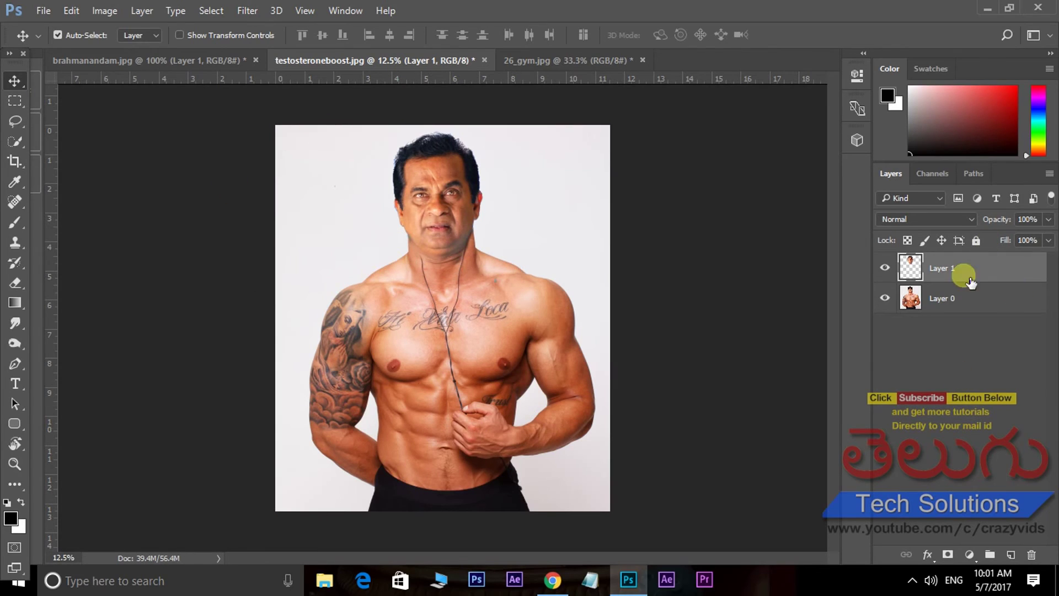
pyautogui.press('ctrl')
pyautogui.hotkey('ctrl', 'e')
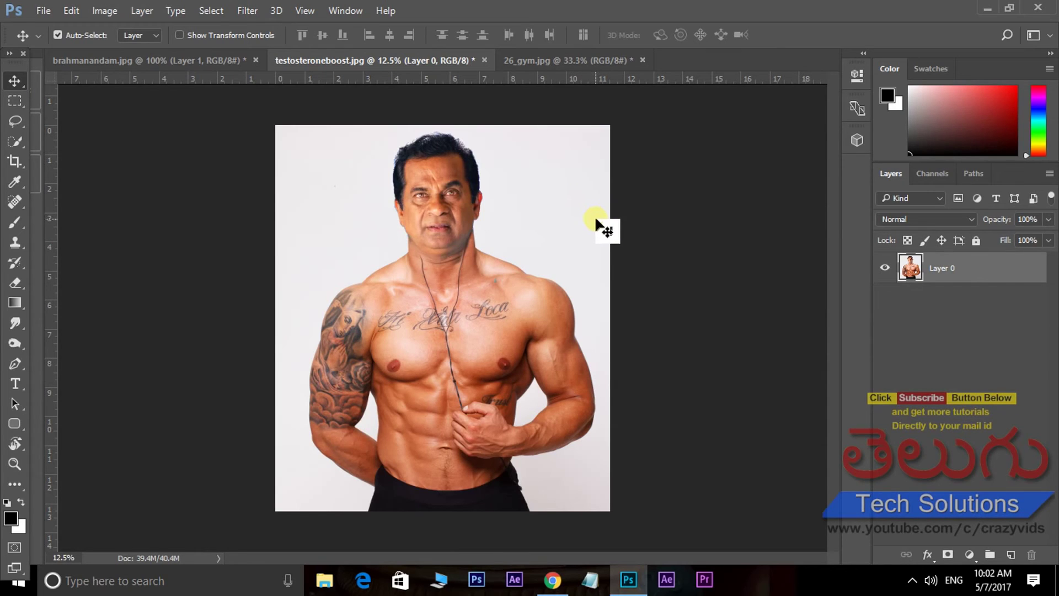
# Magic-erase the white background around the figure and between the arms and torso.
pyautogui.press('e')
pyautogui.rightClick(15, 282)
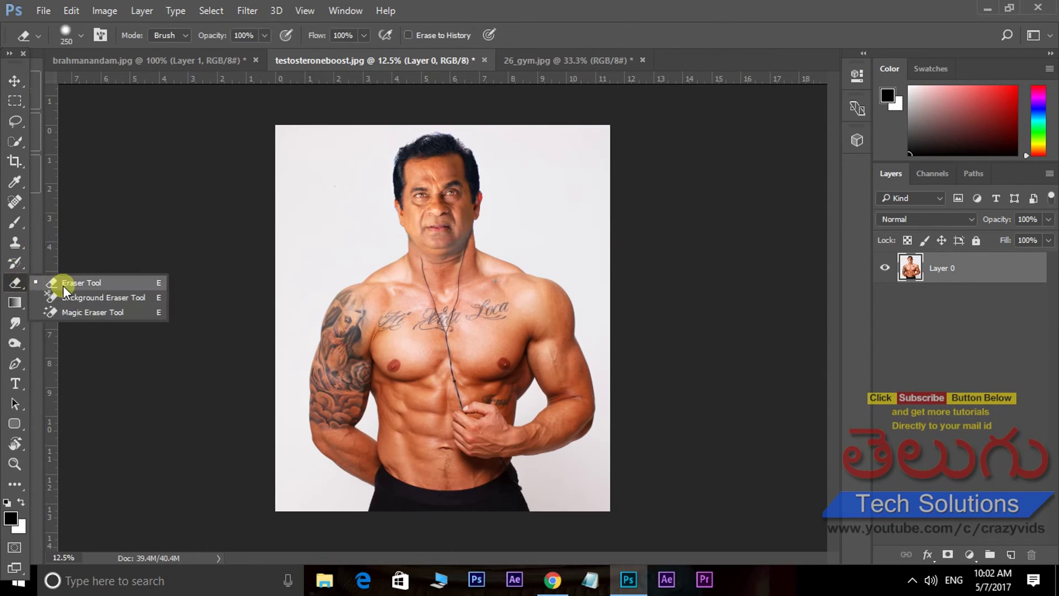
pyautogui.click(83, 312)
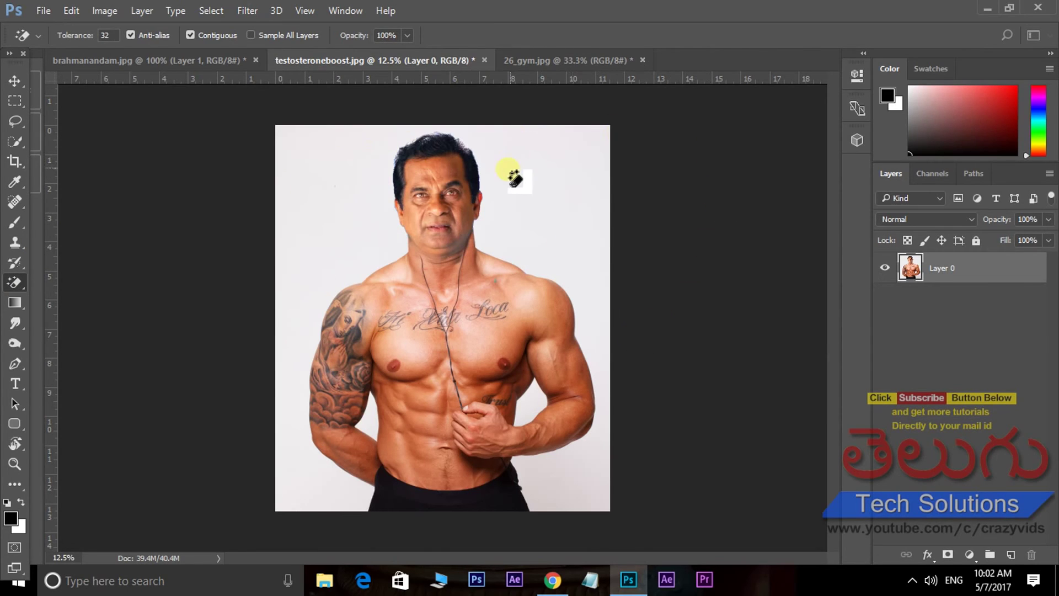
pyautogui.click(317, 185)
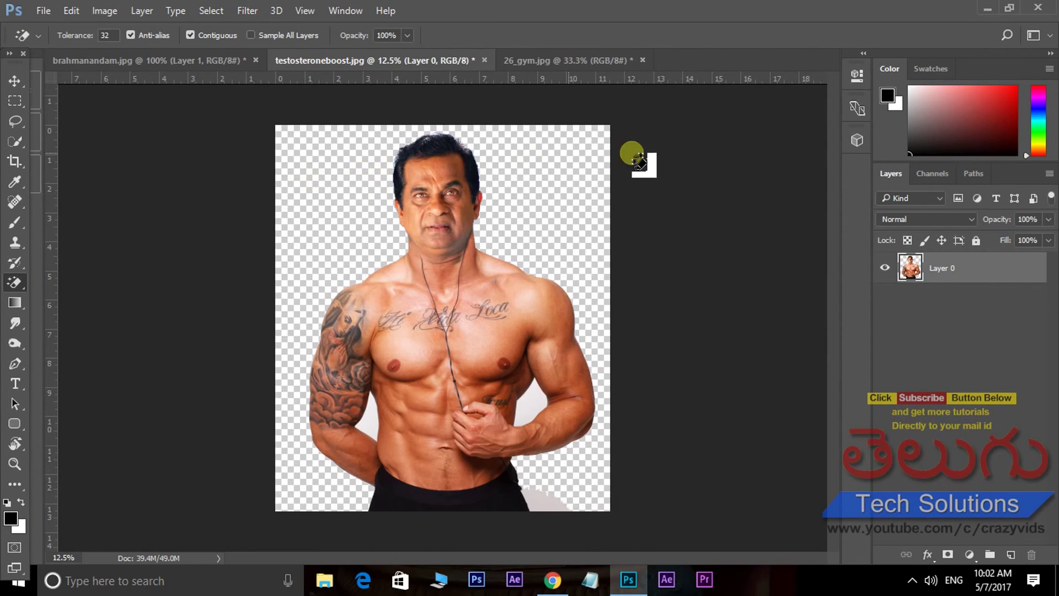
pyautogui.click(527, 418)
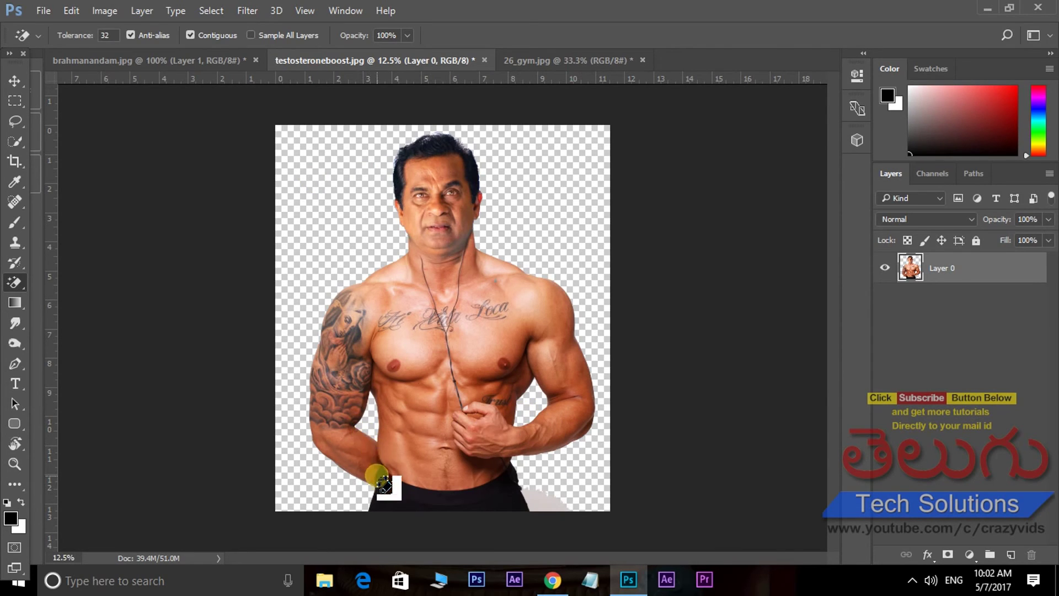
pyautogui.click(378, 448)
pyautogui.click(15, 81)
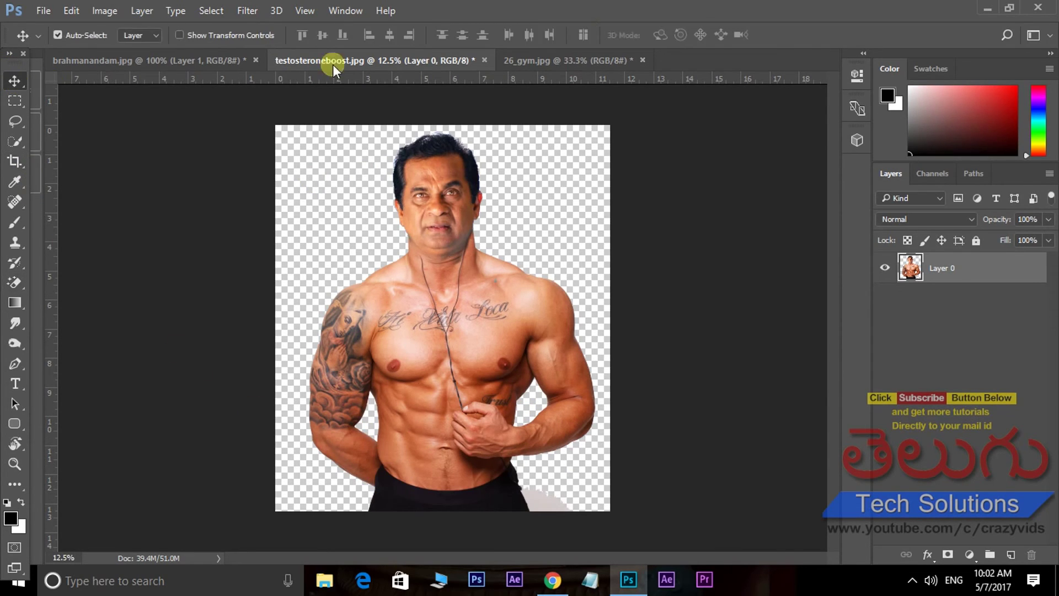
# Drag the cut-out muscular figure onto the 26_gym.jpg canvas as Layer 1.
pyautogui.click(541, 62)
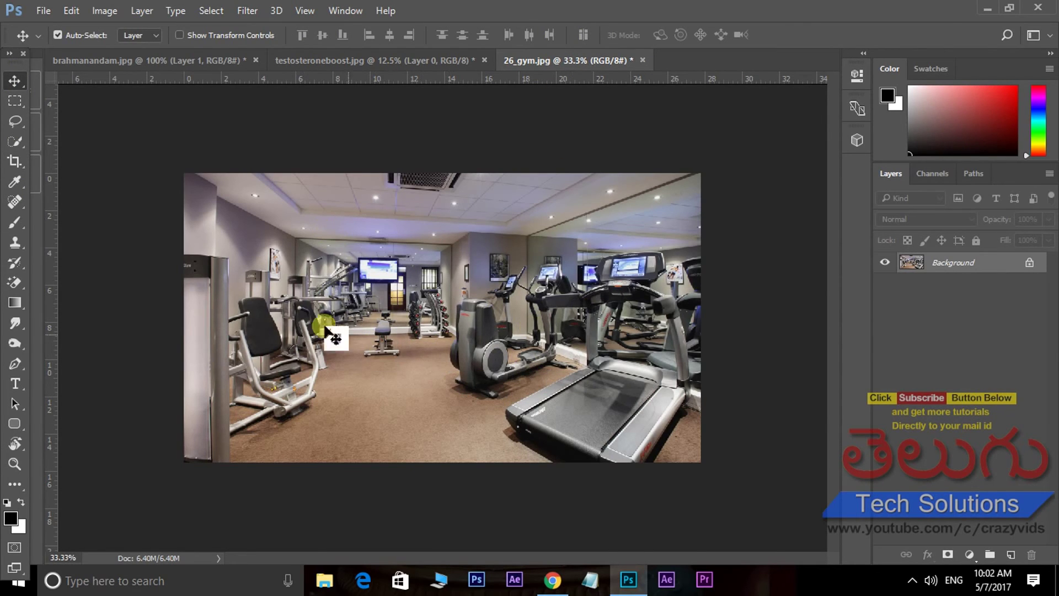
pyautogui.click(386, 60)
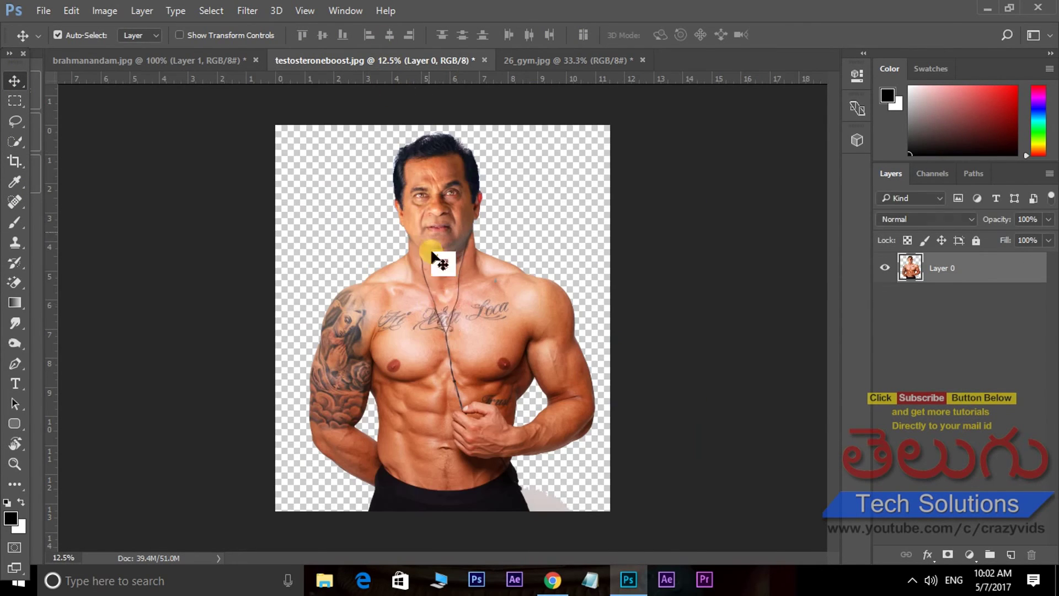
pyautogui.moveTo(432, 253)
pyautogui.mouseDown()
pyautogui.moveTo(429, 315)
pyautogui.moveTo(567, 345)
pyautogui.moveTo(406, 117)
pyautogui.moveTo(747, 385)
pyautogui.moveTo(728, 374)
pyautogui.moveTo(627, 118)
pyautogui.moveTo(558, 55)
pyautogui.moveTo(584, 110)
pyautogui.moveTo(593, 280)
pyautogui.moveTo(666, 289)
pyautogui.mouseUp()
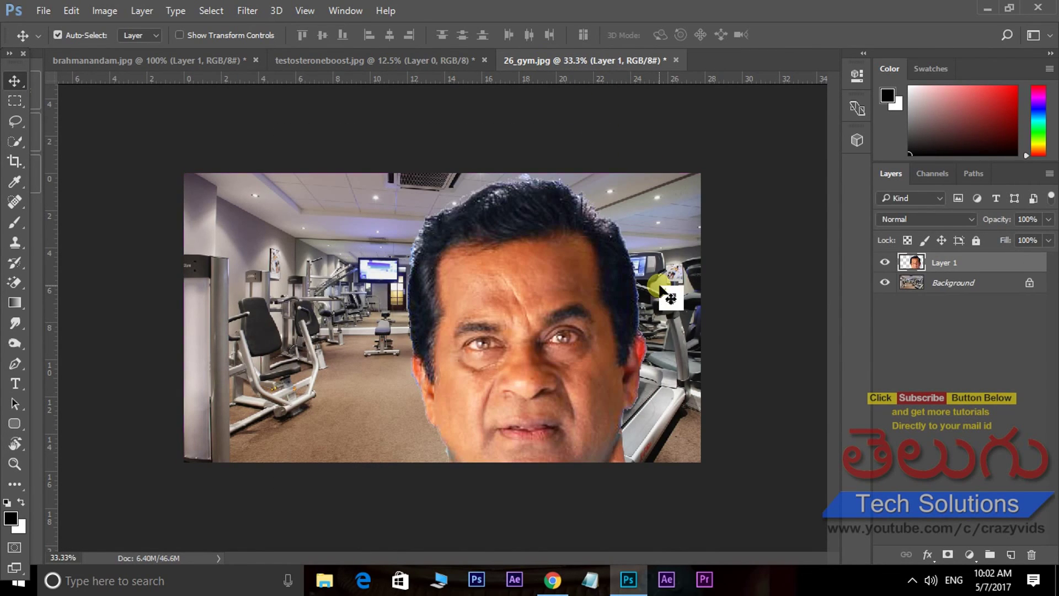
# Free-transform Layer 1 to about 32% and stand the figure on the gym floor.
pyautogui.hotkey('ctrl', 't')
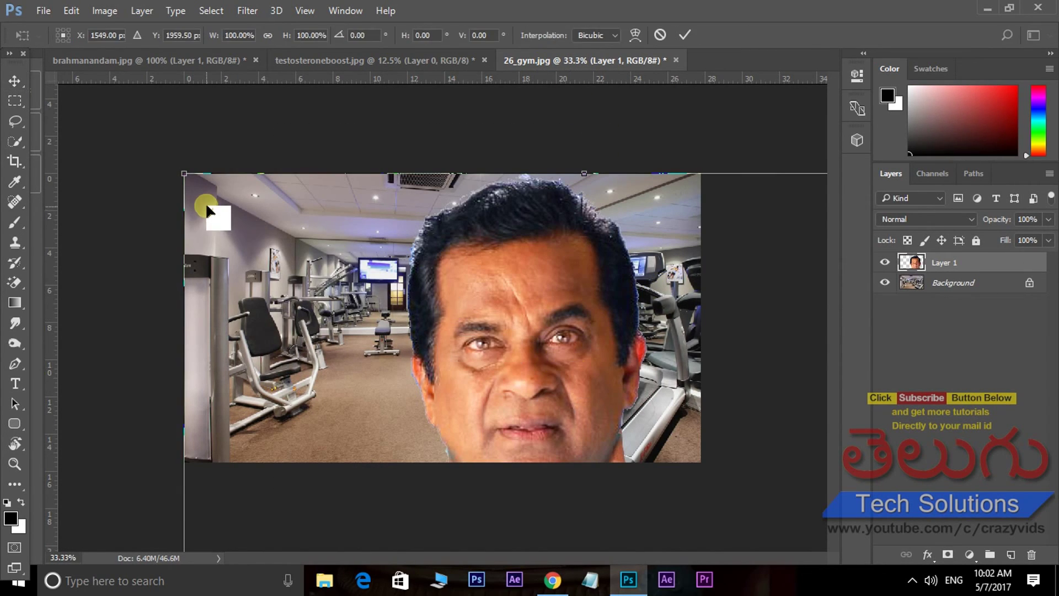
pyautogui.moveTo(185, 172)
pyautogui.mouseDown()
pyautogui.moveTo(568, 463)
pyautogui.moveTo(416, 169)
pyautogui.mouseUp()
pyautogui.moveTo(274, 187); pyautogui.dragTo(333, 260)
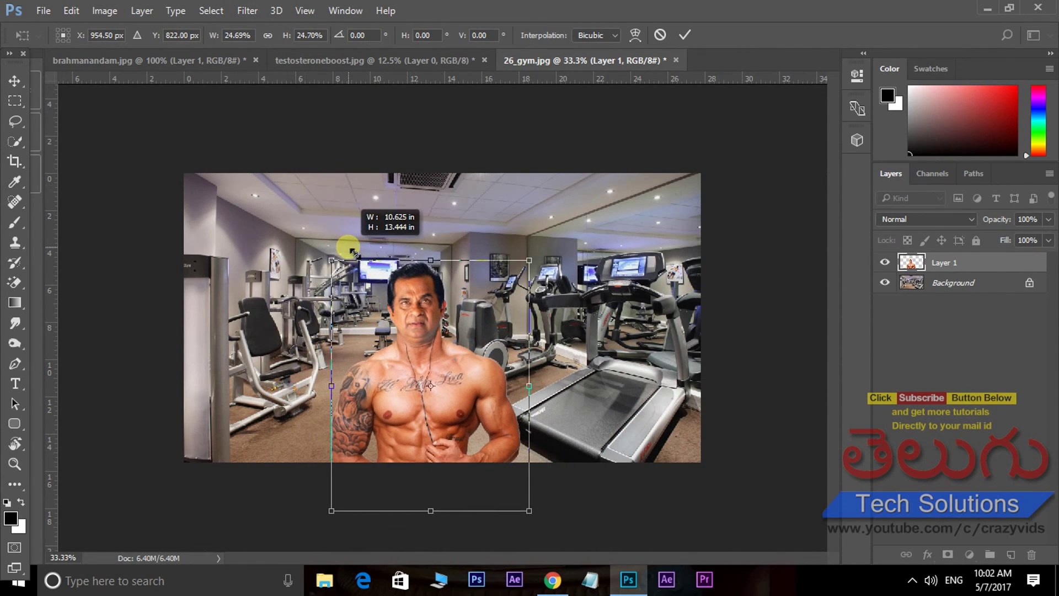
pyautogui.moveTo(389, 358); pyautogui.dragTo(363, 318)
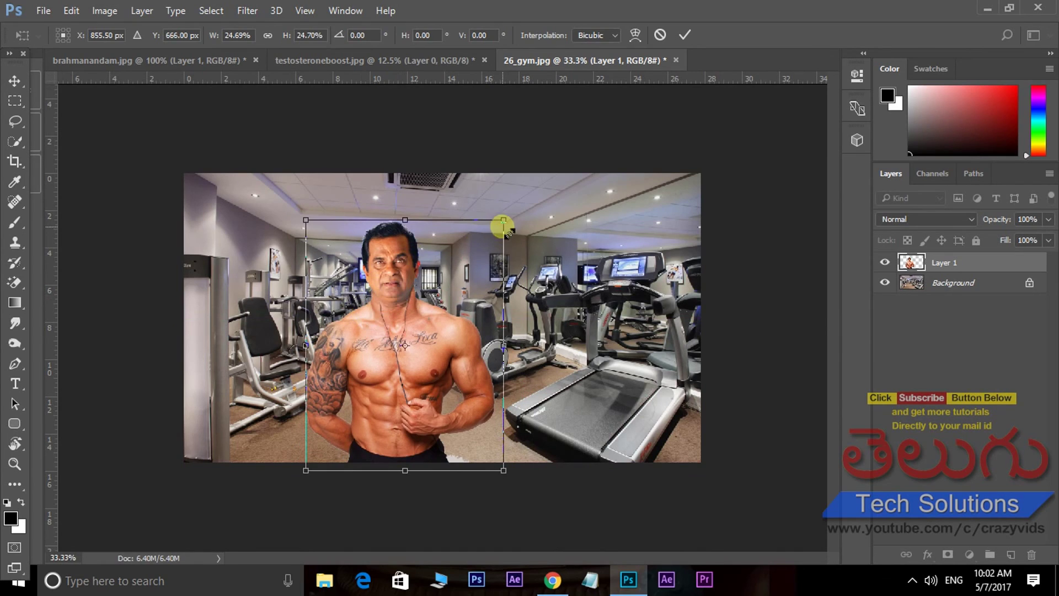
pyautogui.moveTo(504, 220); pyautogui.dragTo(558, 204)
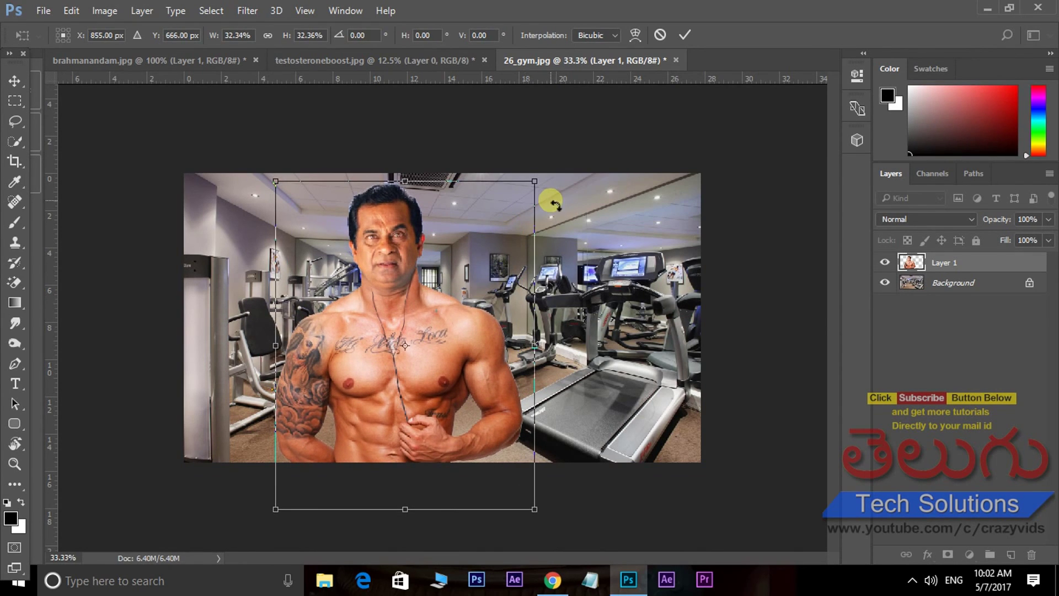
pyautogui.press('Return')
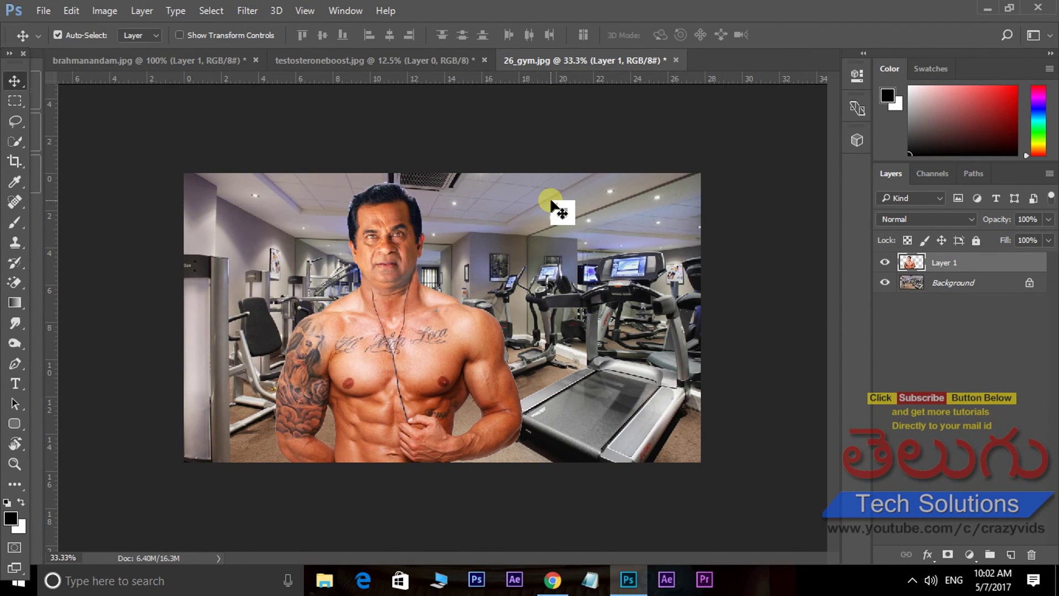